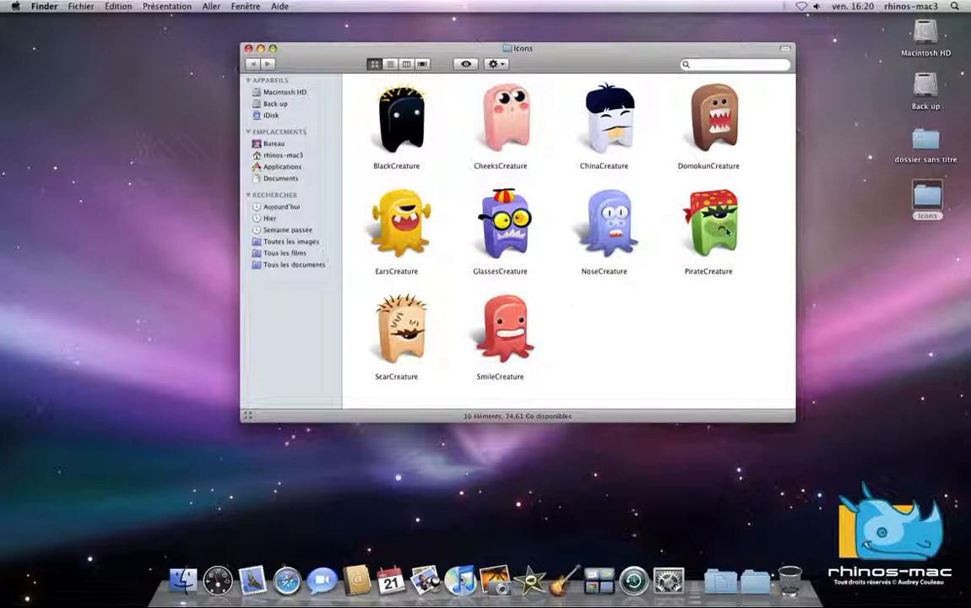
- Open the information windows of PirateCreature in the Icons folder and of the desktop folder "dossier sans titre"
{"action": "left_click", "coordinate": [716, 230]}
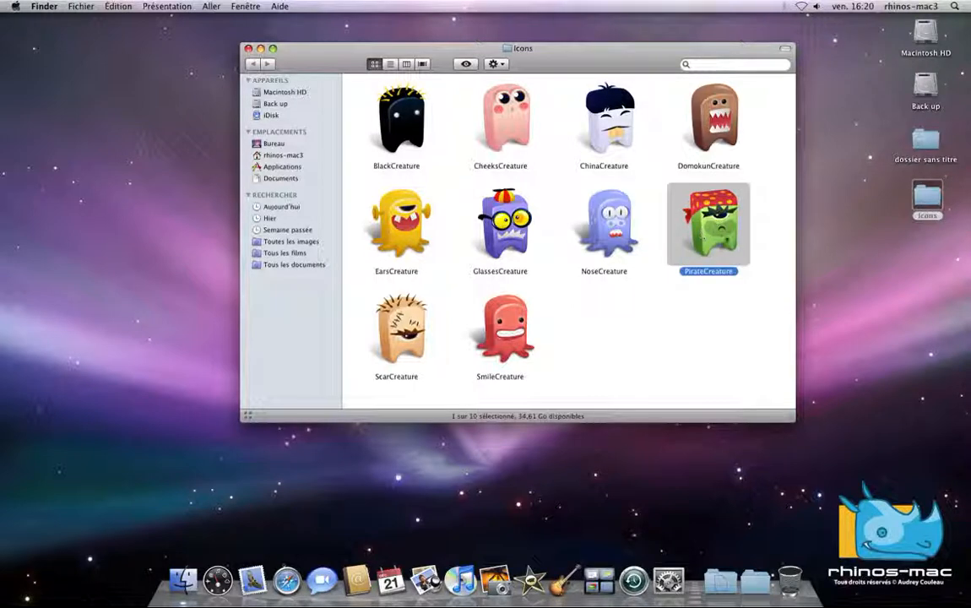
{"action": "left_click", "coordinate": [925, 146]}
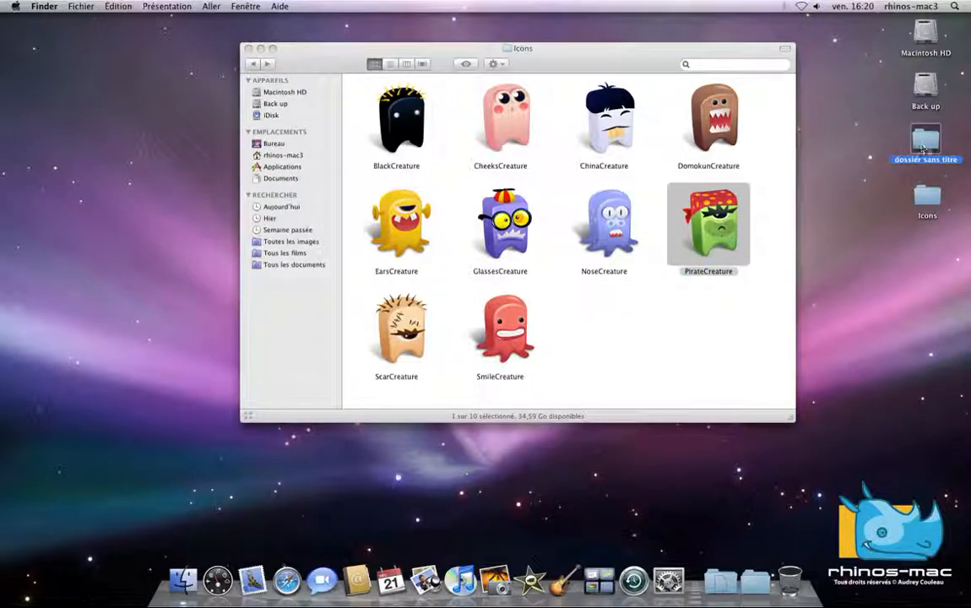
{"action": "left_click", "coordinate": [711, 222]}
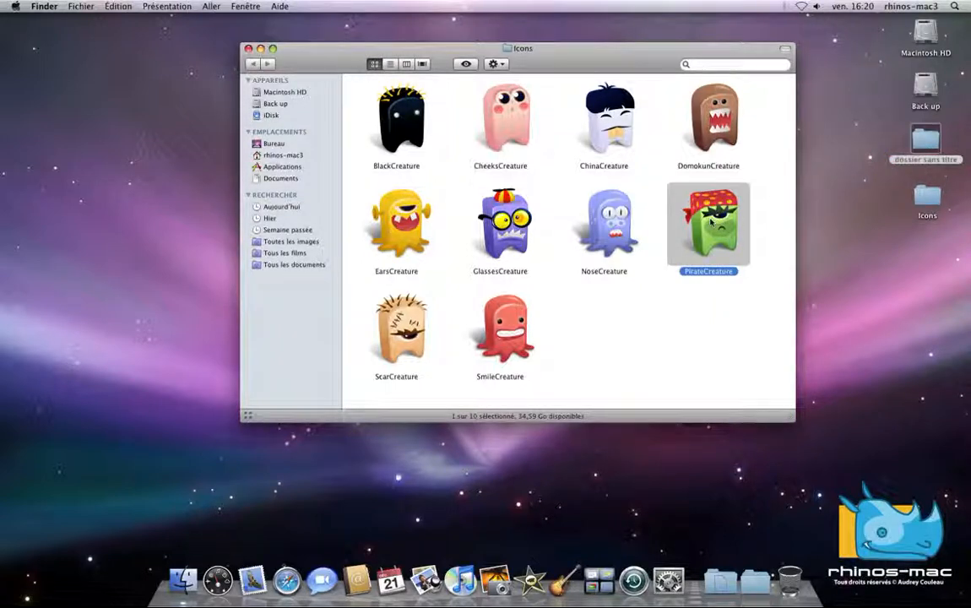
{"action": "key", "text": "super+i"}
{"action": "right_click", "coordinate": [712, 222]}
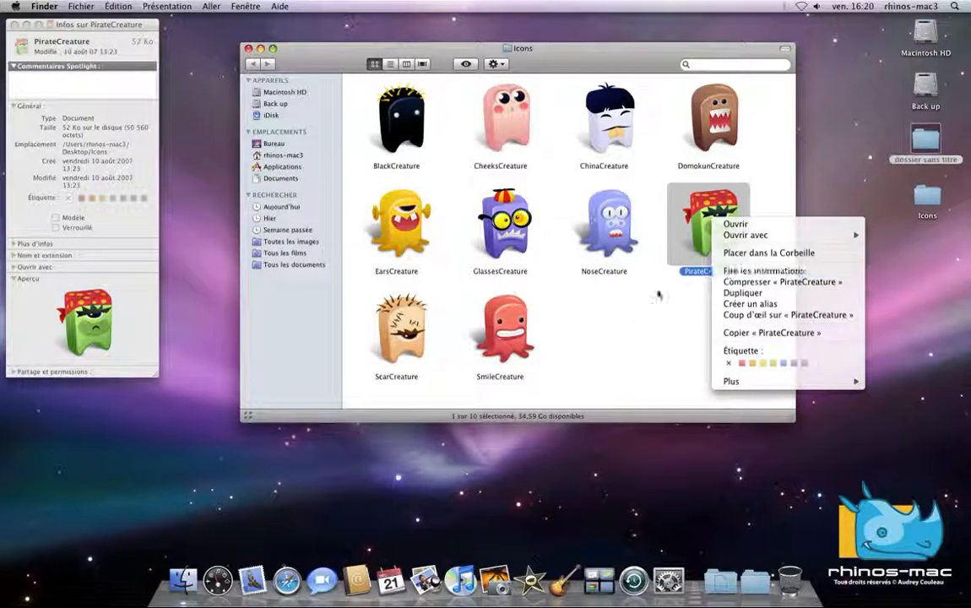
{"action": "left_click", "coordinate": [727, 271]}
{"action": "left_click", "coordinate": [921, 143]}
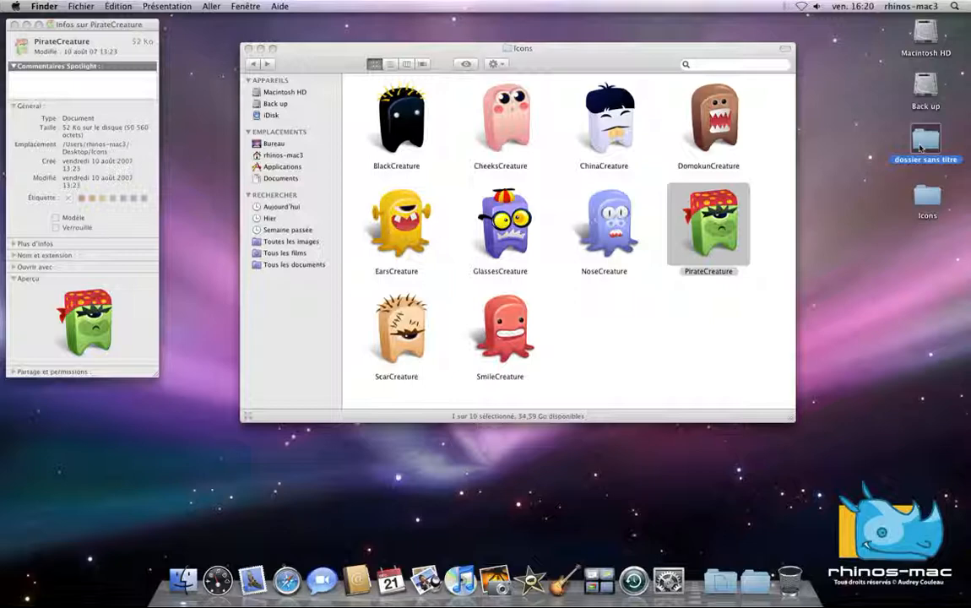
{"action": "key", "text": "super+i"}
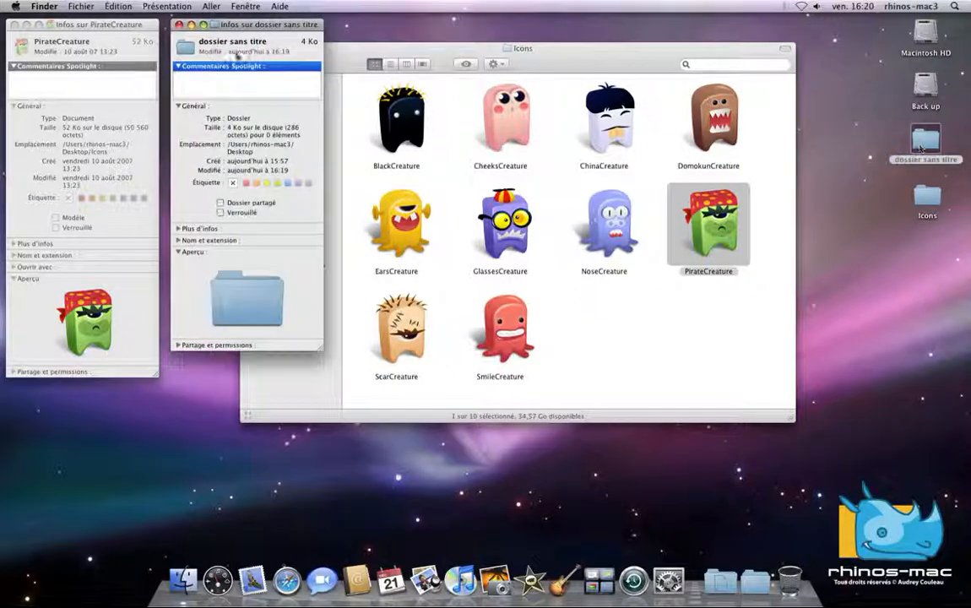
- Copy PirateCreature's icon, paste it onto the icon of "dossier sans titre" in its information window, and close both information windows
{"action": "left_click", "coordinate": [30, 53]}
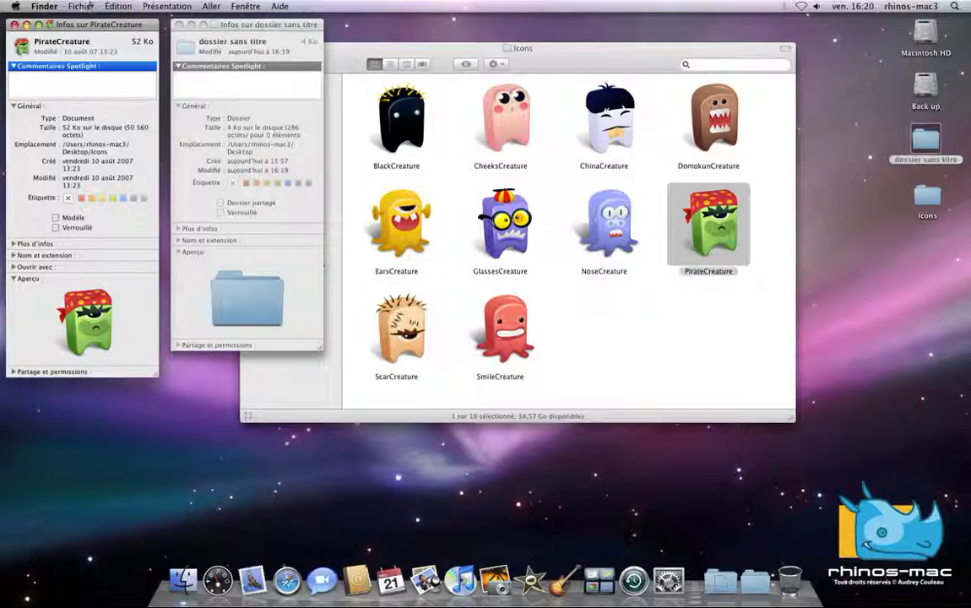
{"action": "left_click", "coordinate": [110, 7]}
{"action": "left_click", "coordinate": [123, 49]}
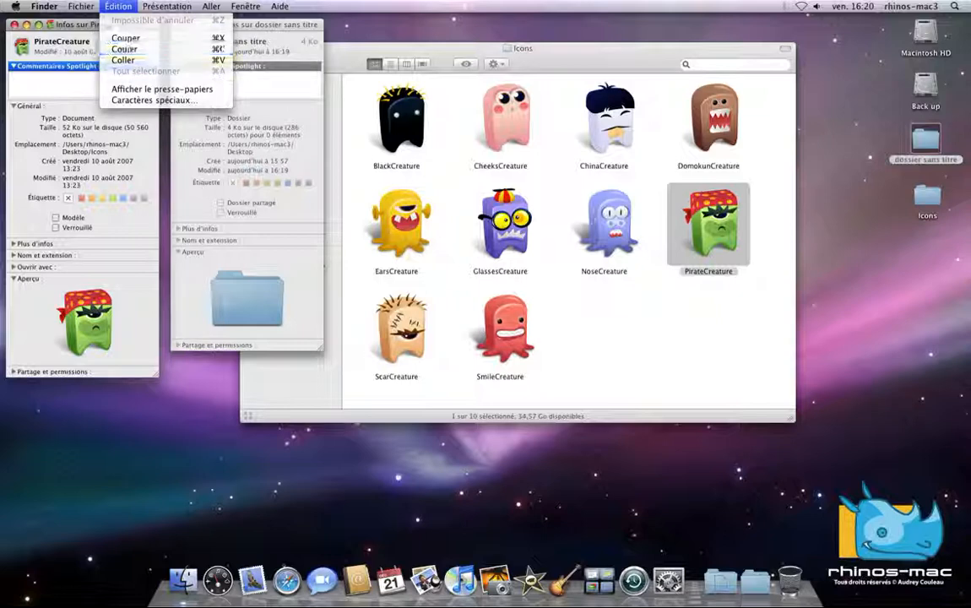
{"action": "left_click", "coordinate": [188, 48]}
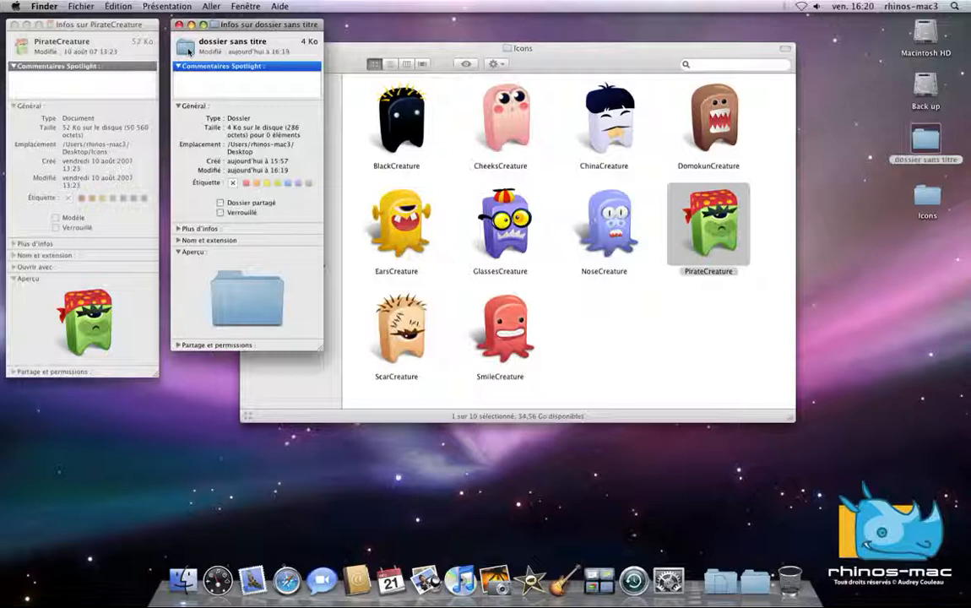
{"action": "key", "text": "super+v"}
{"action": "left_click", "coordinate": [119, 7]}
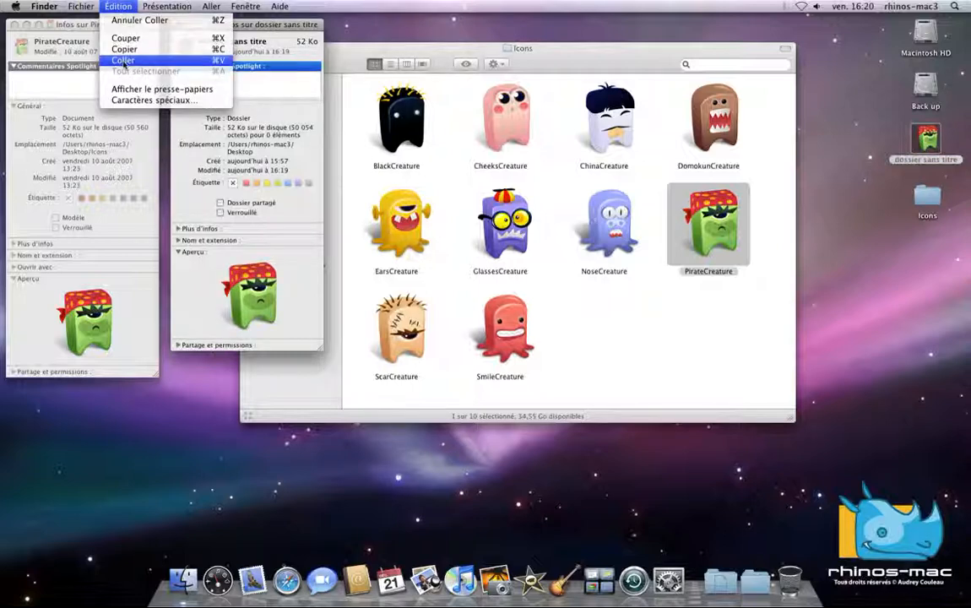
{"action": "left_click", "coordinate": [119, 7]}
{"action": "left_click", "coordinate": [178, 26]}
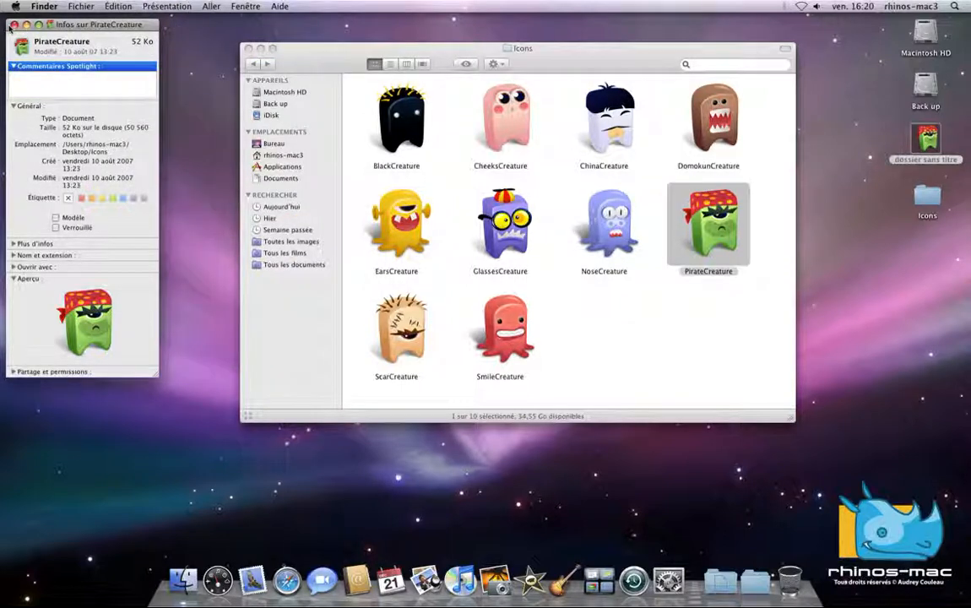
{"action": "left_click", "coordinate": [12, 24]}
- Restore the default icon of the desktop folder "dossier sans titre" by deleting its custom icon in its information window
{"action": "left_click", "coordinate": [927, 139]}
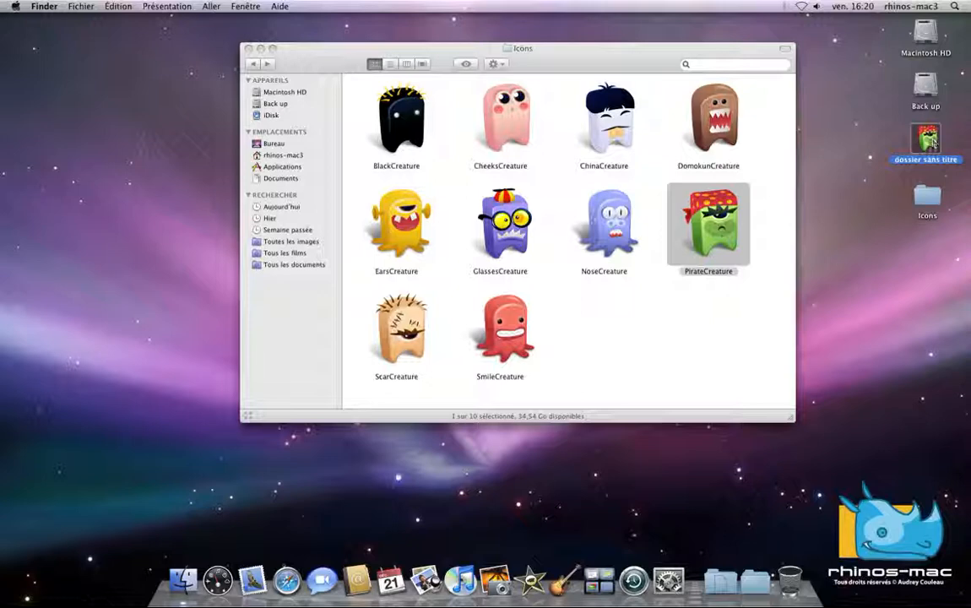
{"action": "left_click_drag", "start_coordinate": [288, 53], "coordinate": [213, 86]}
{"action": "left_click", "coordinate": [928, 136]}
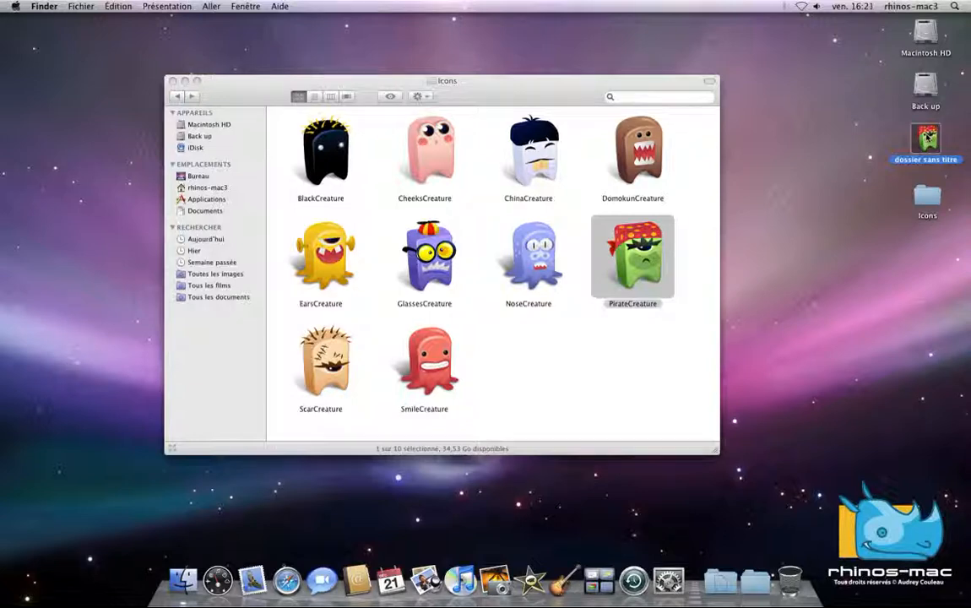
{"action": "key", "text": "super+i"}
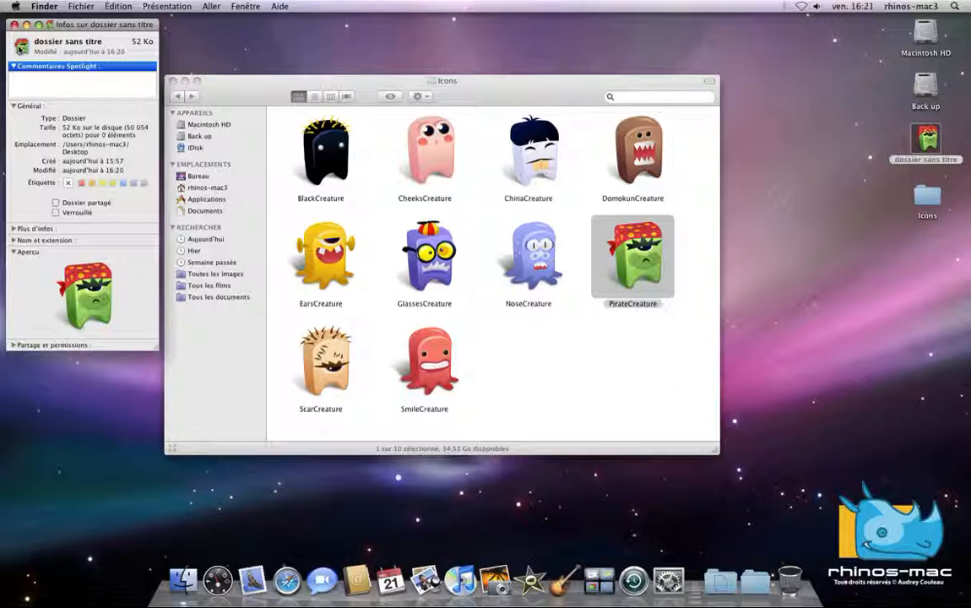
{"action": "key", "text": "BackSpace"}
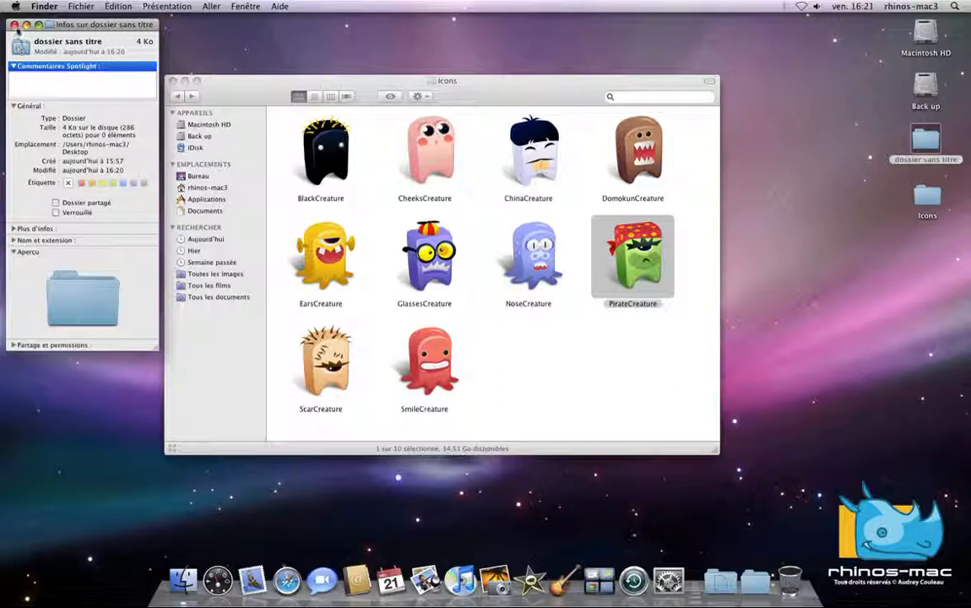
{"action": "left_click", "coordinate": [14, 25]}
{"action": "left_click", "coordinate": [806, 242]}
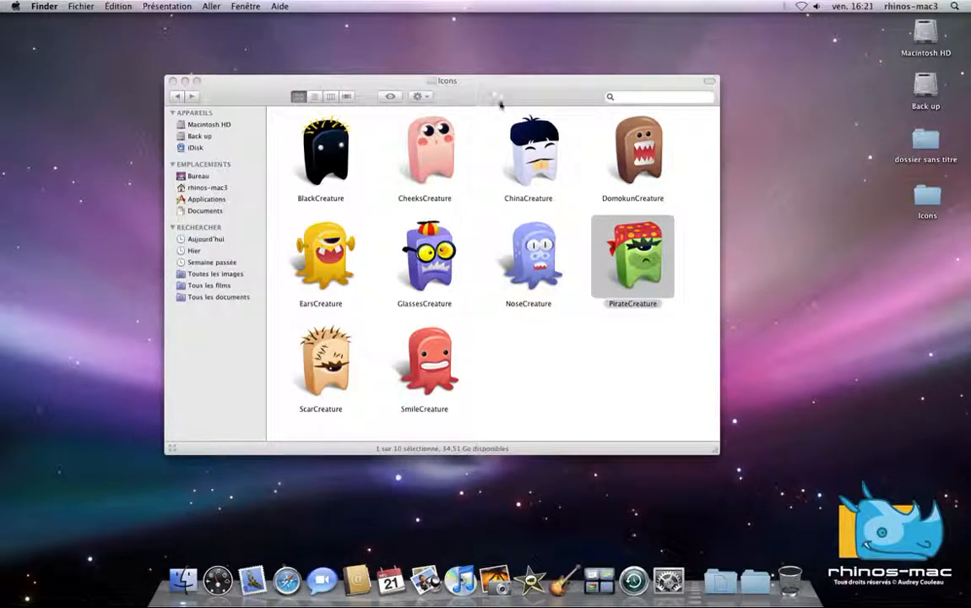
- Show the Documents folder in the Icons window and enlarge that window
{"action": "left_click_drag", "start_coordinate": [501, 95], "coordinate": [497, 104]}
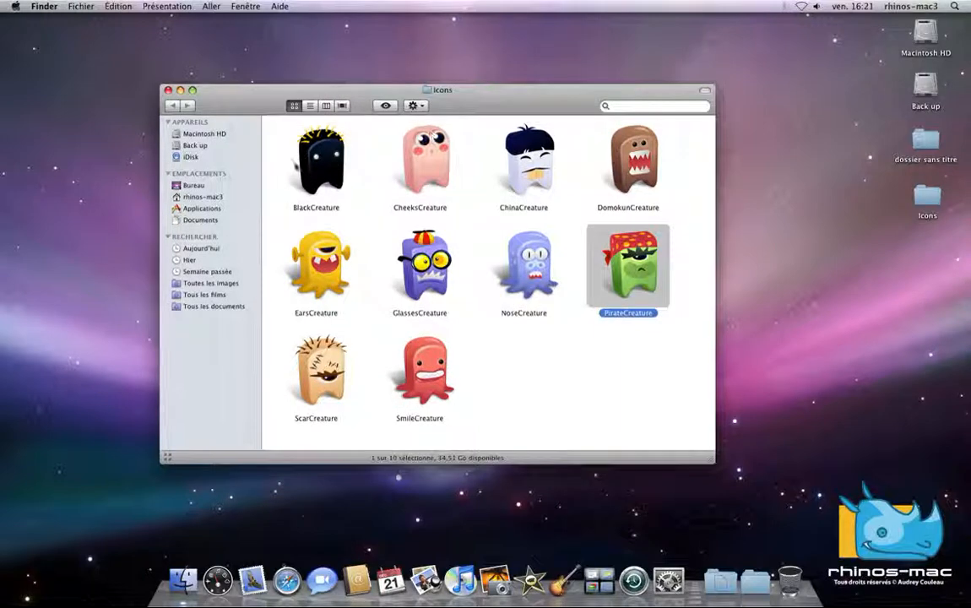
{"action": "left_click", "coordinate": [201, 220]}
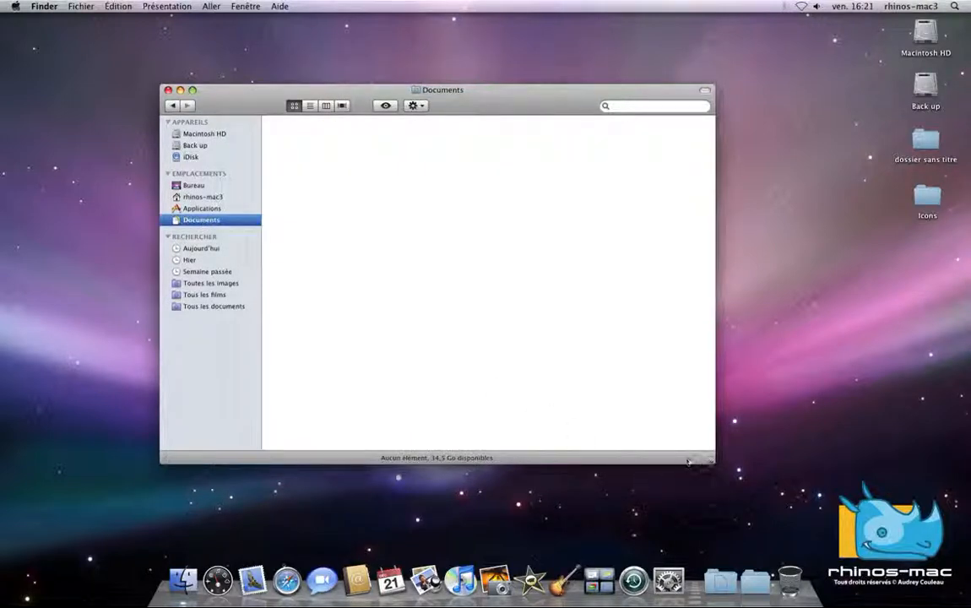
{"action": "left_click_drag", "start_coordinate": [711, 460], "coordinate": [844, 472]}
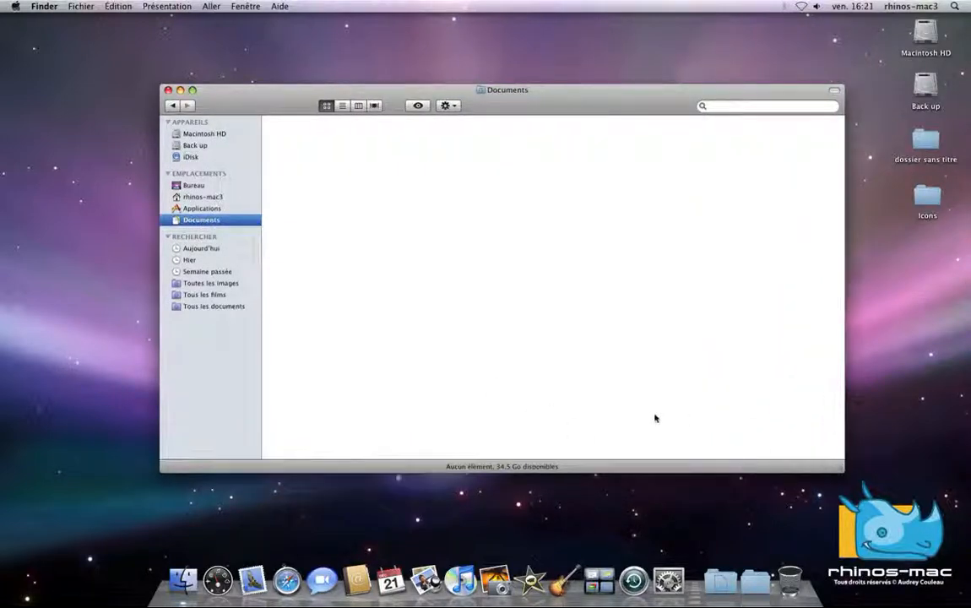
- Create 21 new untitled folders in Documents, keeping their default names
{"action": "key", "text": "super+shift+n"}
{"action": "key", "text": "super+shift+n"}
{"action": "key", "text": "super+shift+n"}
{"action": "key", "text": "super+shift+n"}
{"action": "key", "text": "super+shift+n"}
{"action": "key", "text": "super+shift+n"}
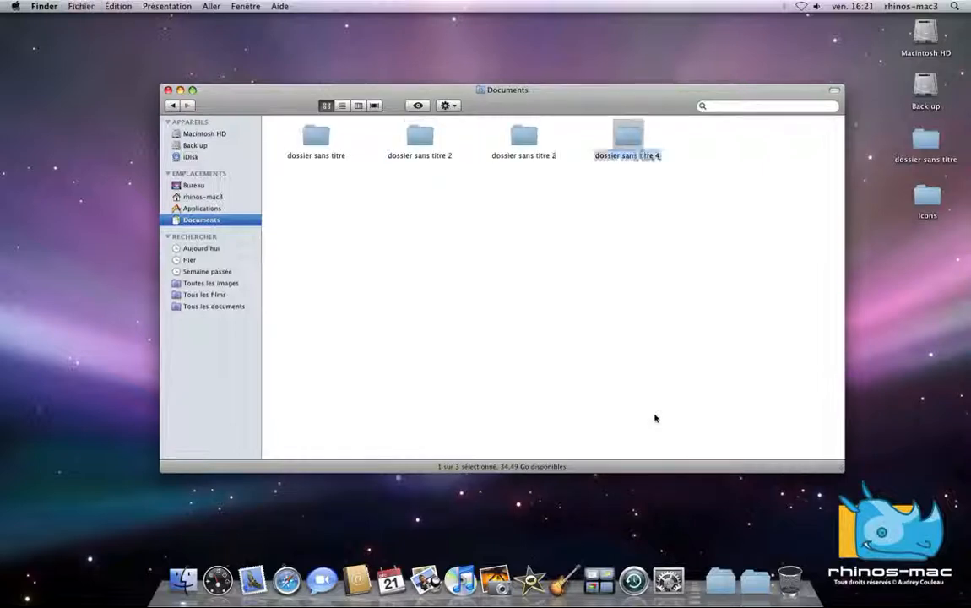
{"action": "key", "text": "super+shift+n"}
{"action": "key", "text": "super+shift+n"}
{"action": "key", "text": "super+shift+n"}
{"action": "key", "text": "super+shift+n"}
{"action": "key", "text": "super+shift+n"}
{"action": "key", "text": "super+shift+n"}
{"action": "key", "text": "super+shift+n"}
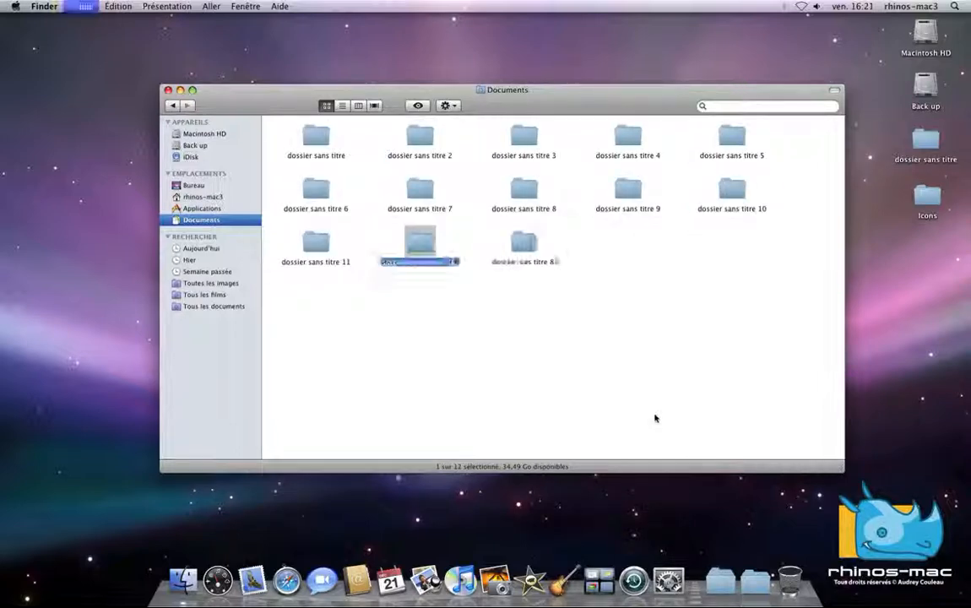
{"action": "key", "text": "super+shift+n"}
{"action": "key", "text": "super+shift+n"}
{"action": "key", "text": "super+shift+n"}
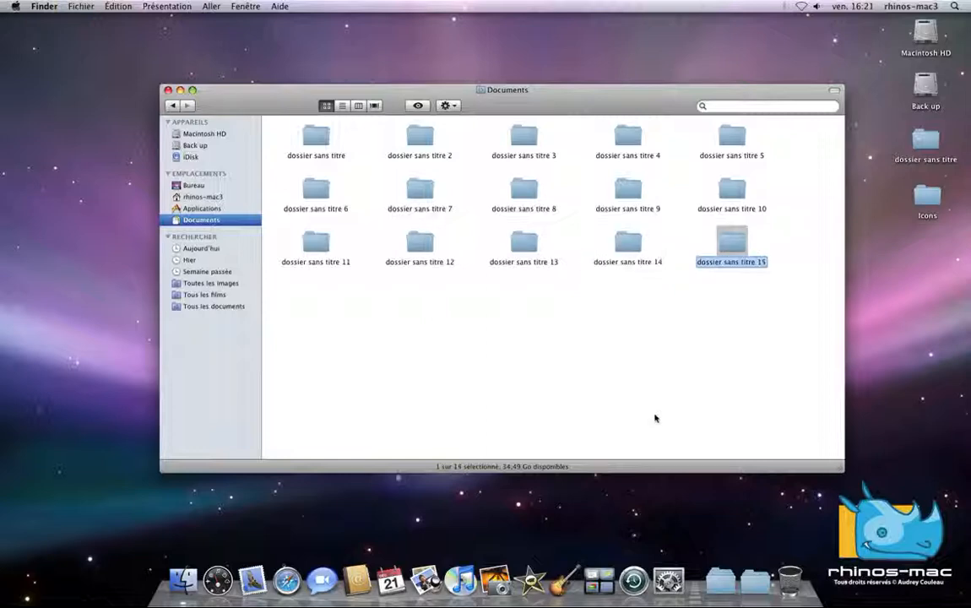
{"action": "key", "text": "super+shift+n"}
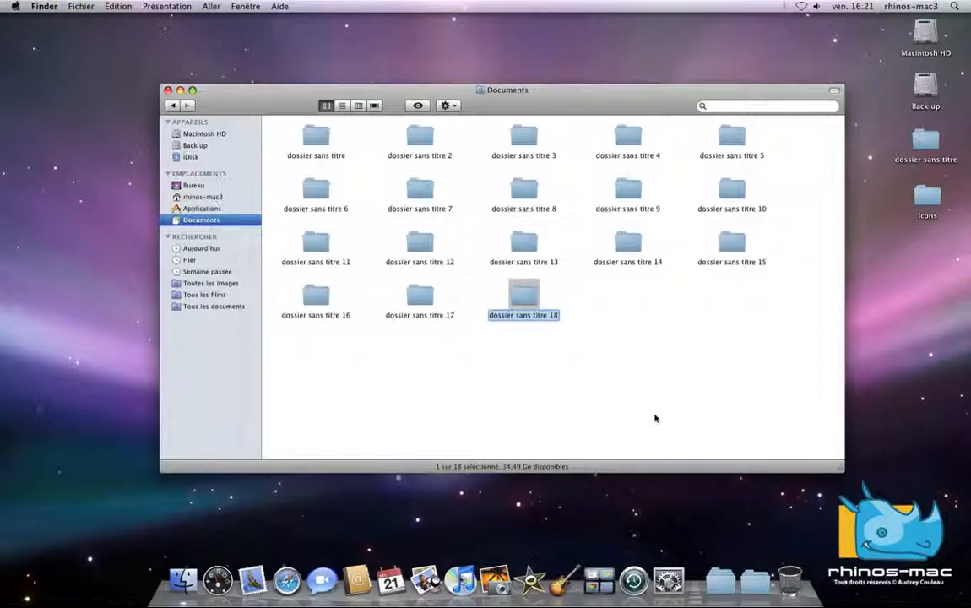
{"action": "key", "text": "super+shift+n"}
{"action": "key", "text": "super+shift+n"}
{"action": "key", "text": "super+shift+n"}
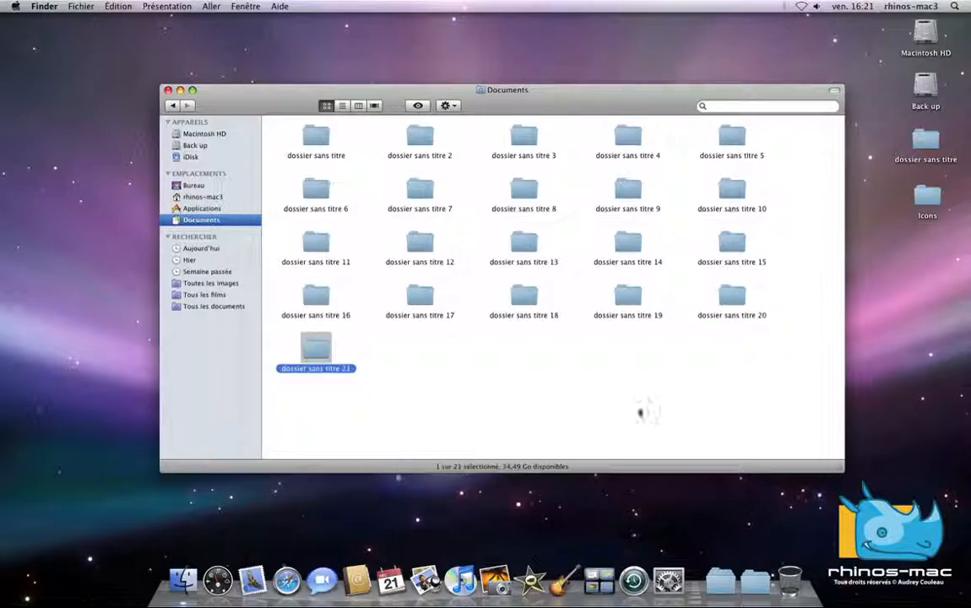
{"action": "left_click", "coordinate": [464, 393]}
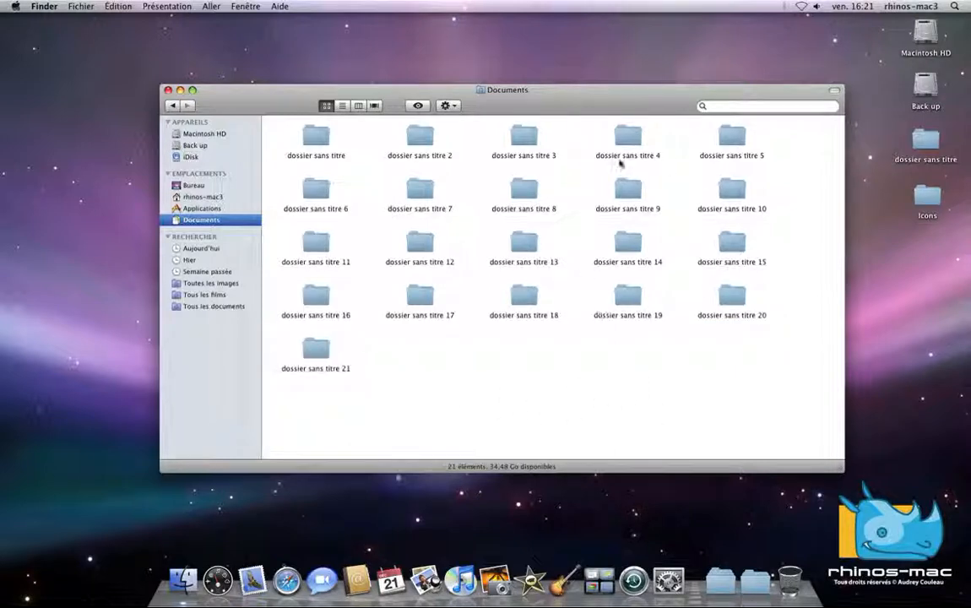
- Open one combined information window for all 21 folders in Documents and another for EarsCreature from the Icons folder
{"action": "left_click_drag", "start_coordinate": [291, 109], "coordinate": [698, 457]}
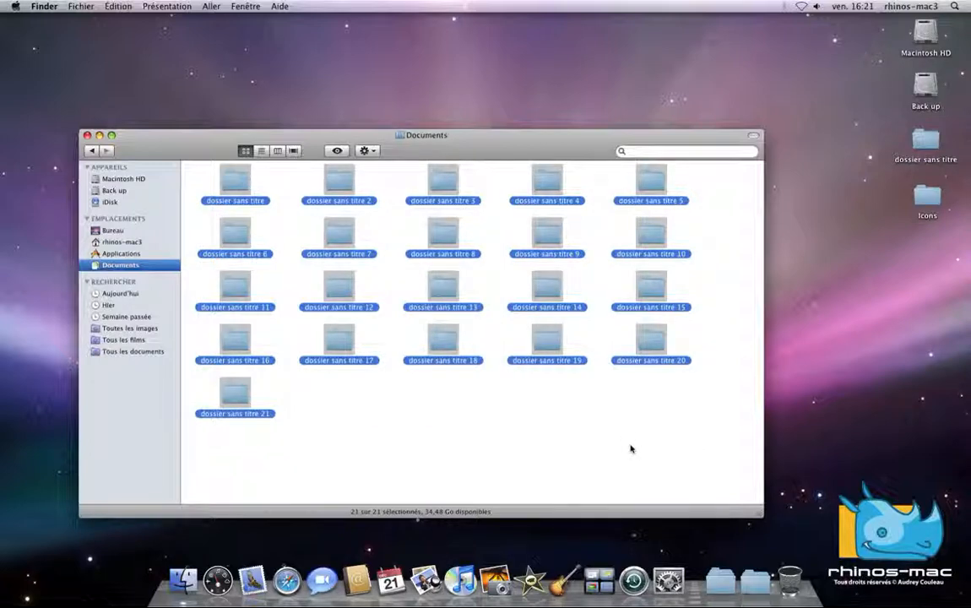
{"action": "key", "text": "ctrl+super+i"}
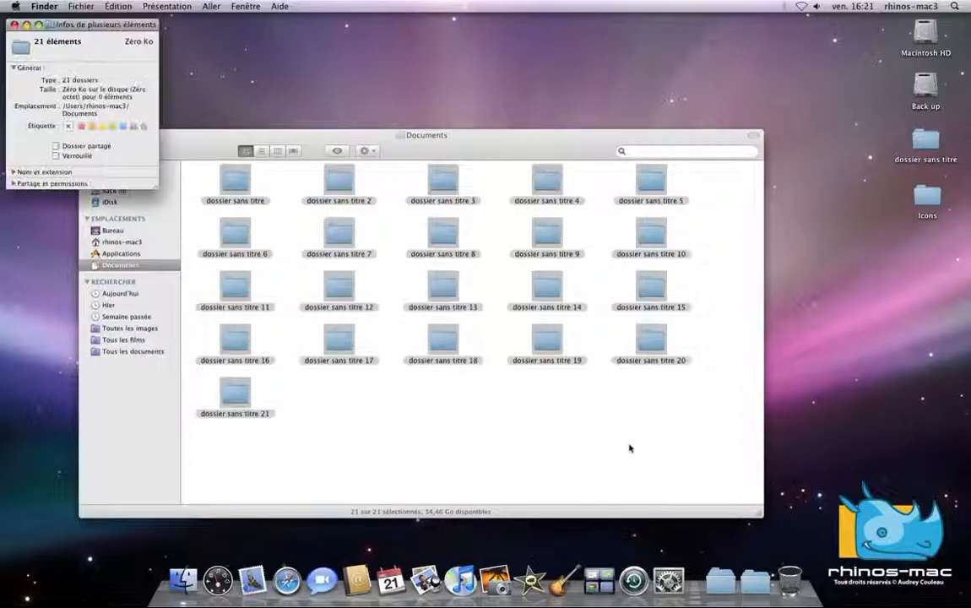
{"action": "double_click", "coordinate": [925, 199]}
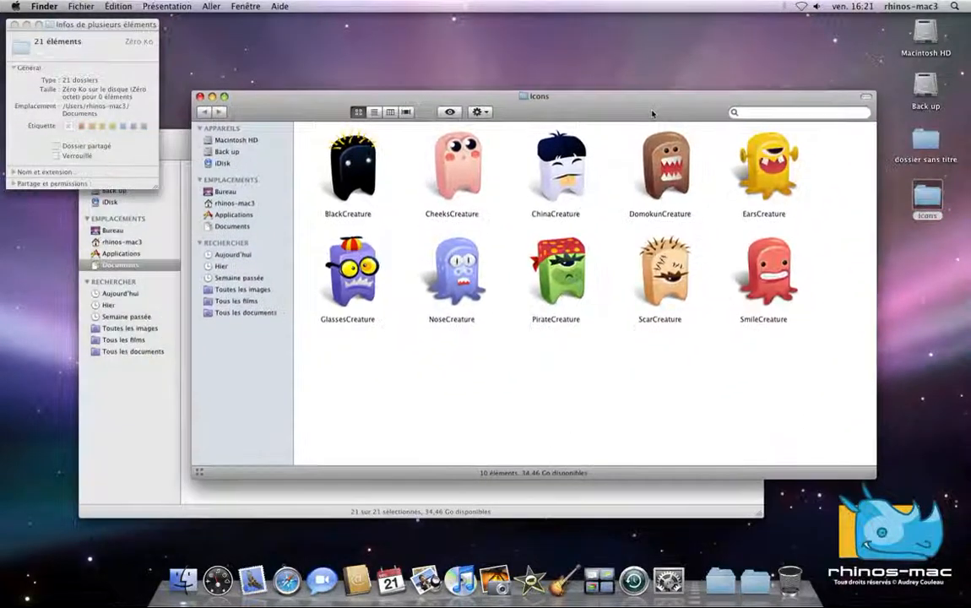
{"action": "left_click", "coordinate": [754, 179]}
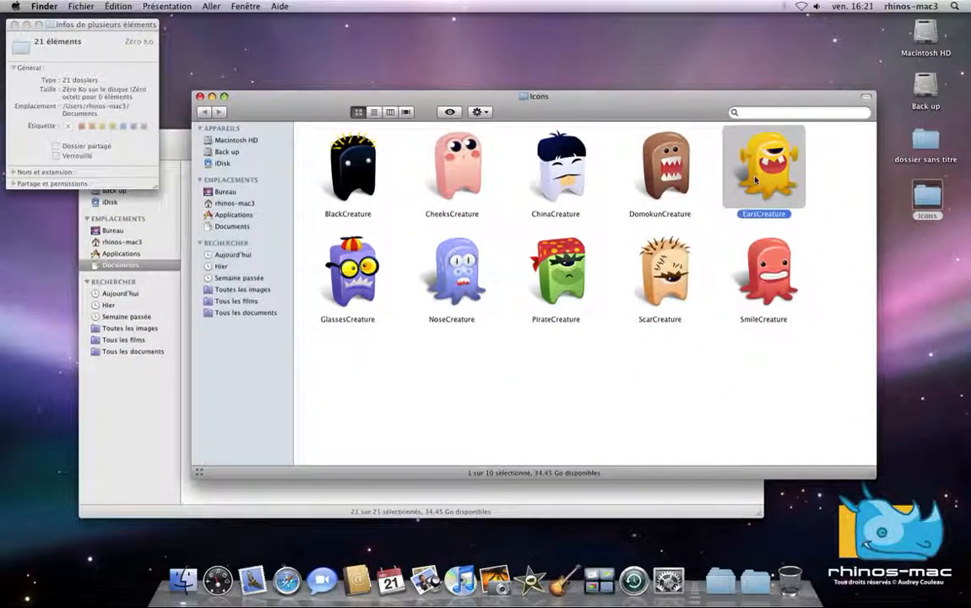
{"action": "key", "text": "super+i"}
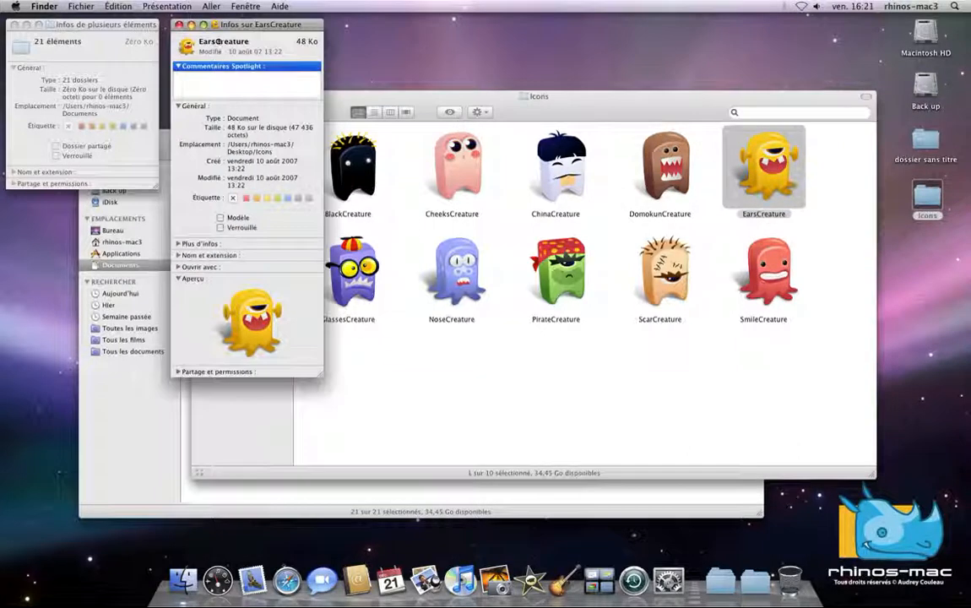
- Copy EarsCreature's icon from its information window and paste it onto the shared icon of the 21 folders
{"action": "left_click_drag", "start_coordinate": [120, 25], "coordinate": [447, 26]}
{"action": "left_click", "coordinate": [281, 26]}
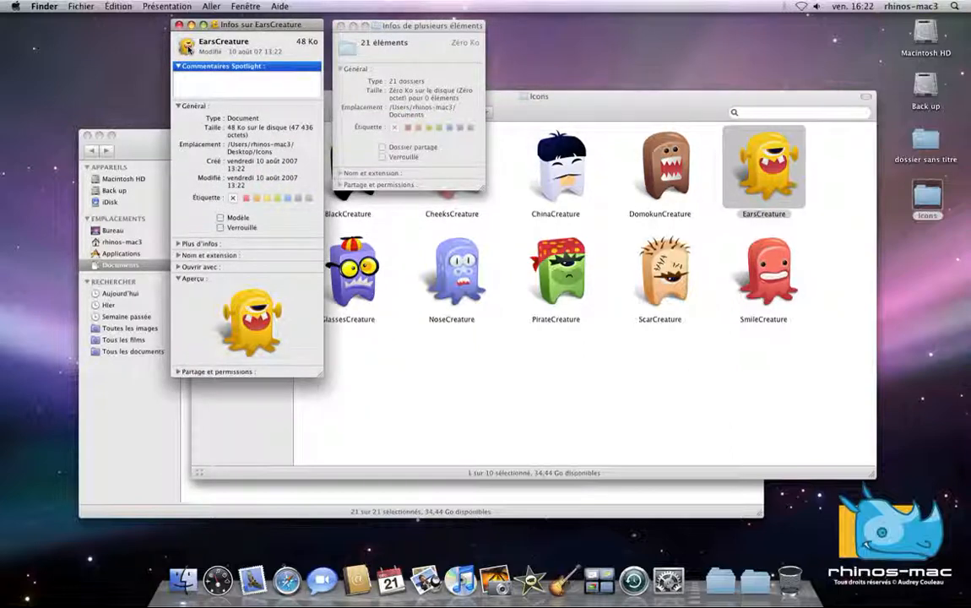
{"action": "left_click", "coordinate": [351, 50]}
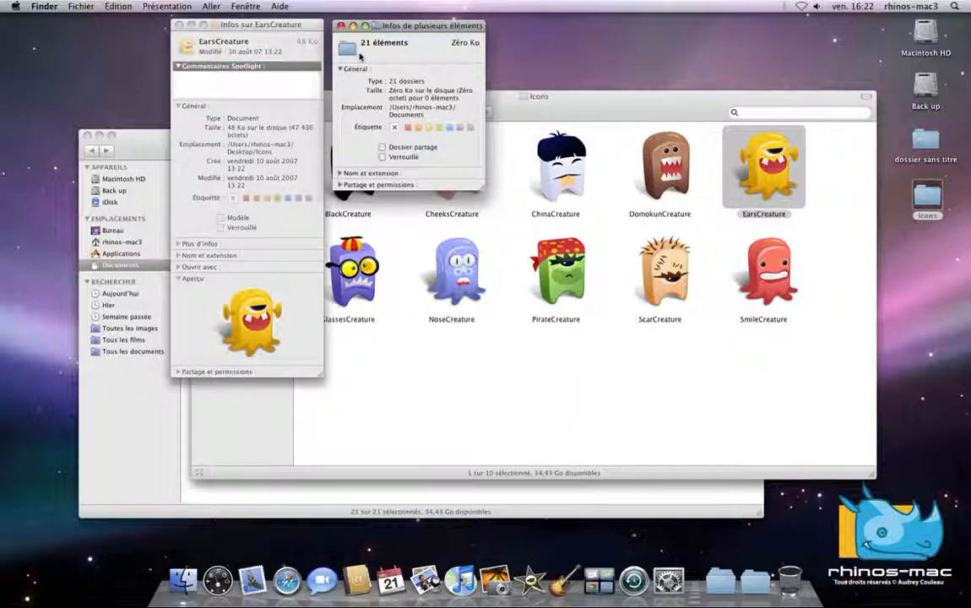
{"action": "key", "text": "super+v"}
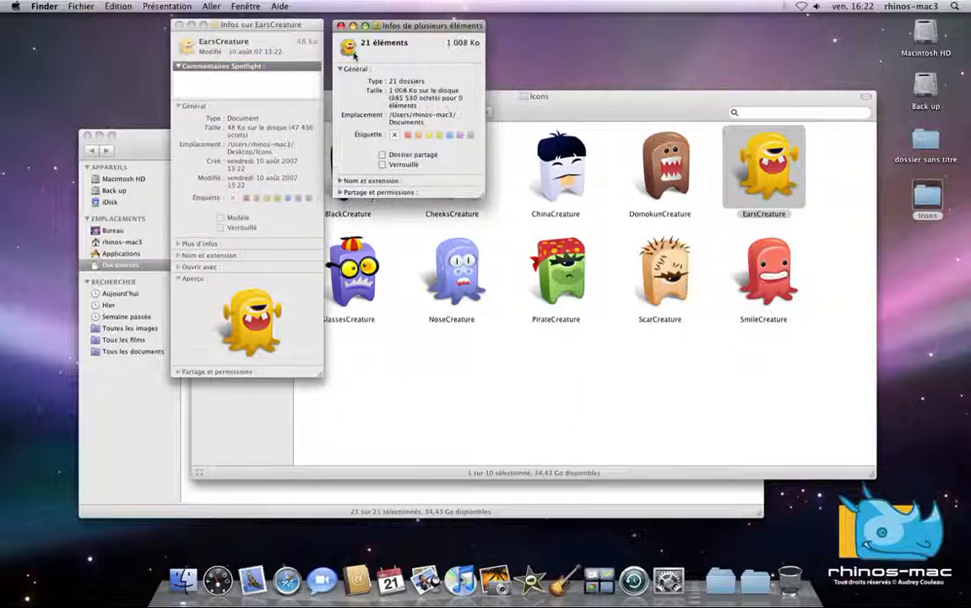
- Close both information windows and bring the Documents window to the front
{"action": "left_click", "coordinate": [341, 26]}
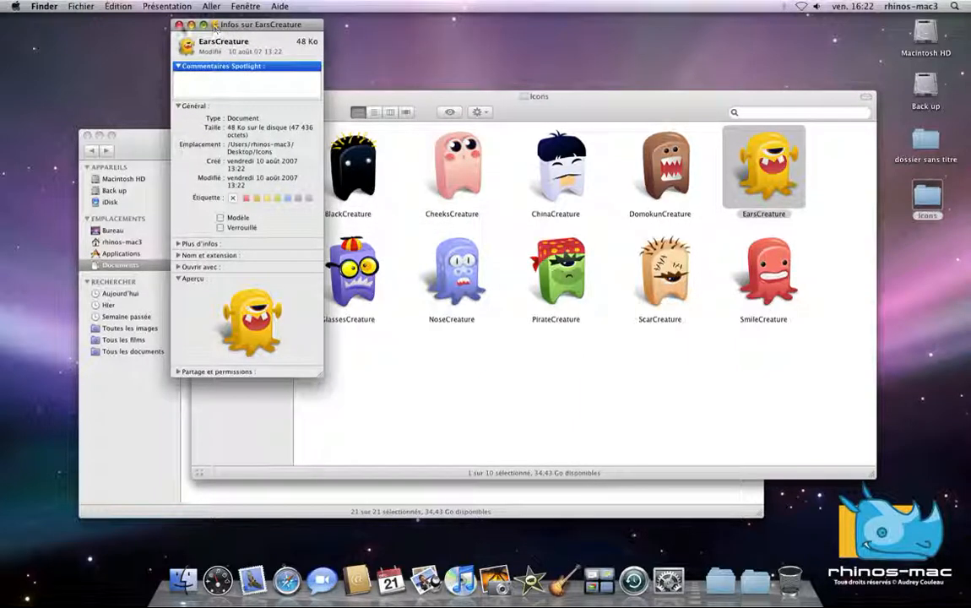
{"action": "left_click", "coordinate": [178, 24]}
{"action": "left_click", "coordinate": [153, 135]}
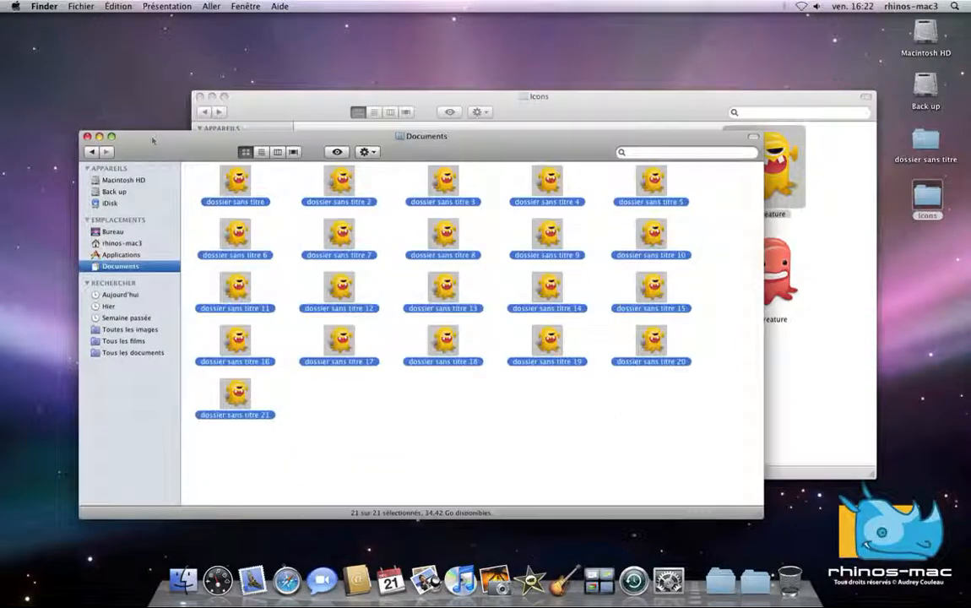
- Open a separate information window for each of the first ten folders in Documents
{"action": "left_click", "coordinate": [368, 432]}
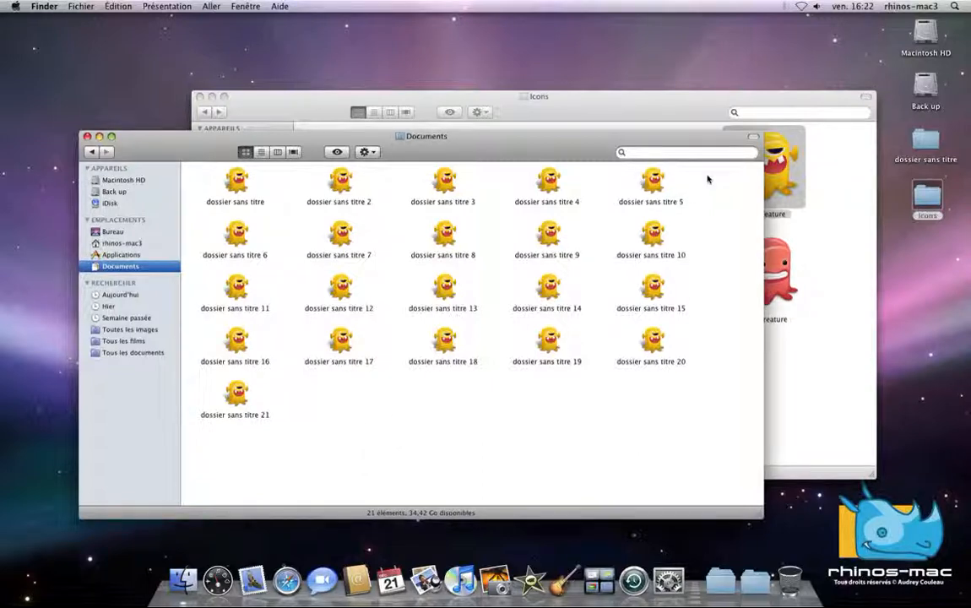
{"action": "left_click_drag", "start_coordinate": [707, 179], "coordinate": [260, 262]}
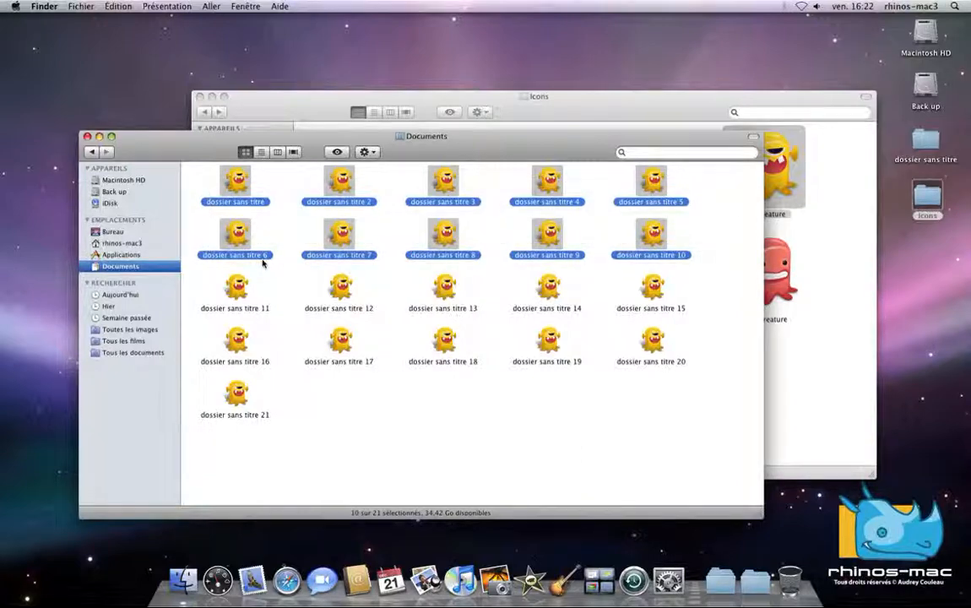
{"action": "key", "text": "super+i"}
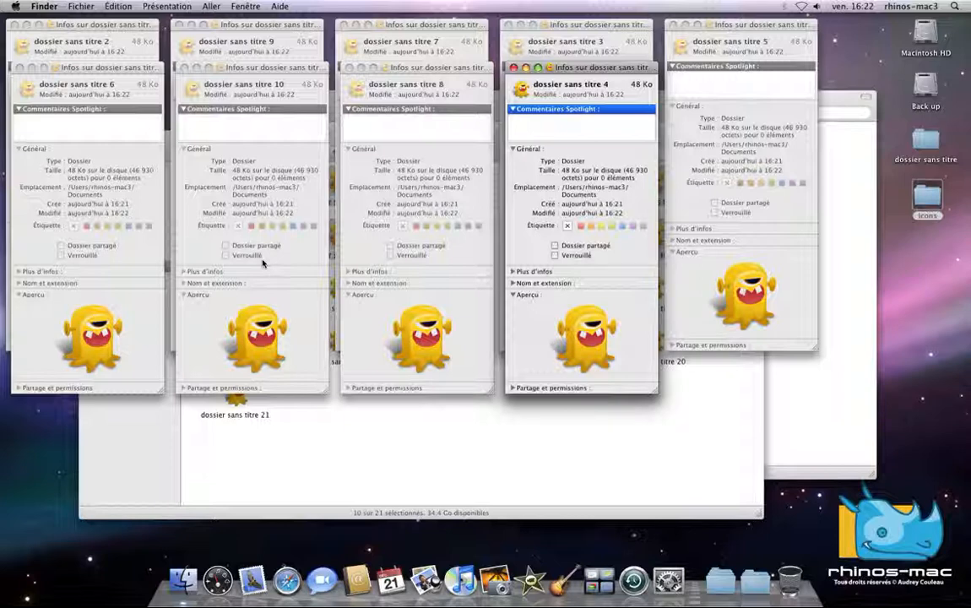
- Close all the individual information windows of the ten folders
{"action": "key", "text": "super+w"}
{"action": "key", "text": "super+w"}
{"action": "key", "text": "super+w"}
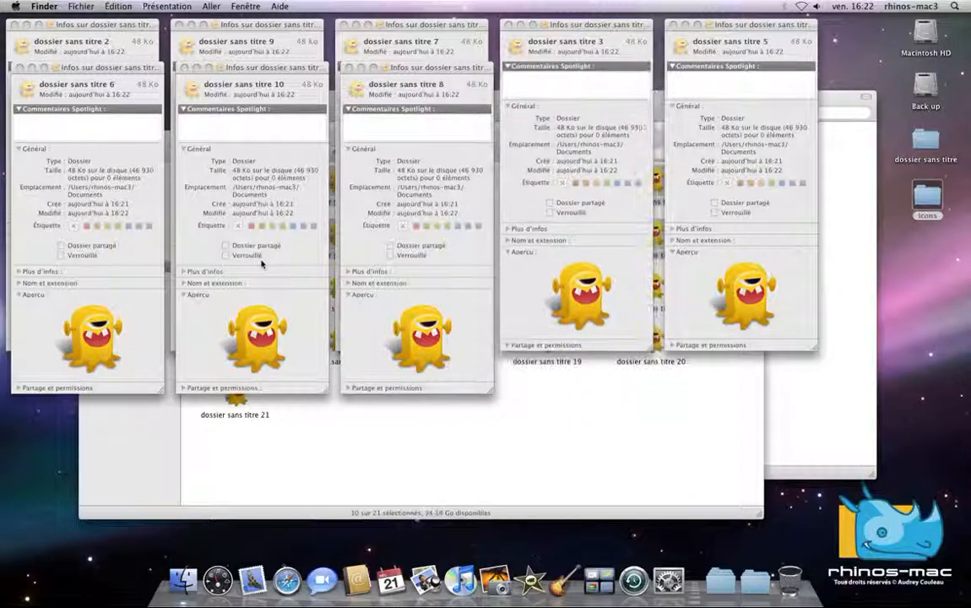
{"action": "key", "text": "super+w"}
{"action": "key", "text": "super+w"}
{"action": "key", "text": "super+w"}
{"action": "key", "text": "super+w"}
{"action": "key", "text": "super+w"}
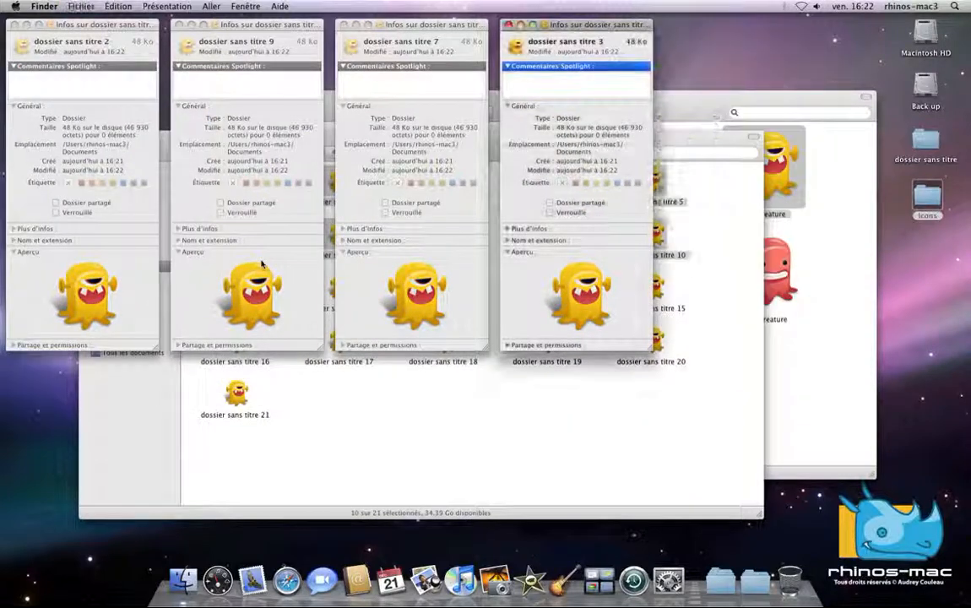
{"action": "key", "text": "super+w"}
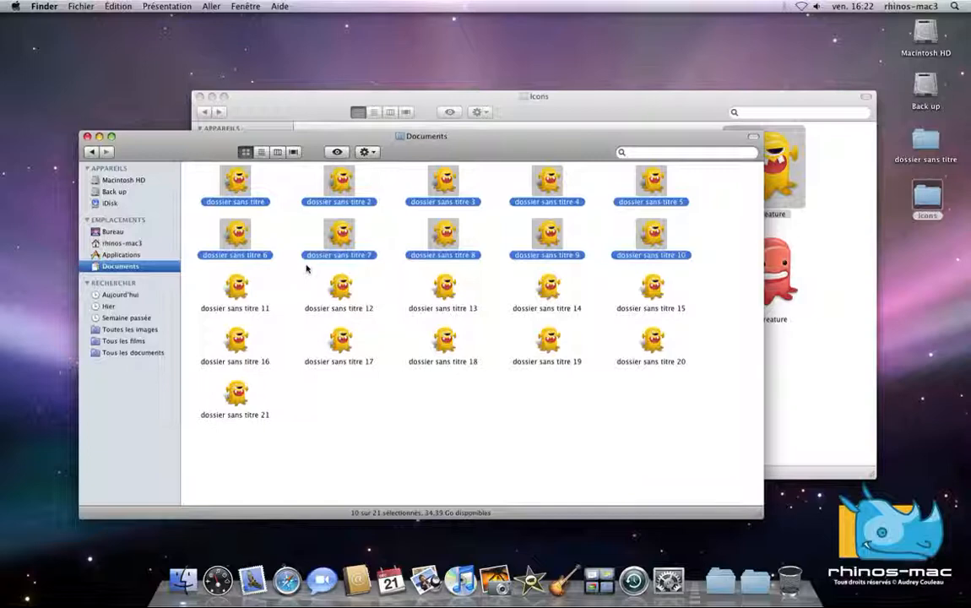
- Open the inspector for the ten selected folders and a separate information window for BlackCreature from Icons, placing the two side by side
{"action": "key", "text": "super+ctrl+i"}
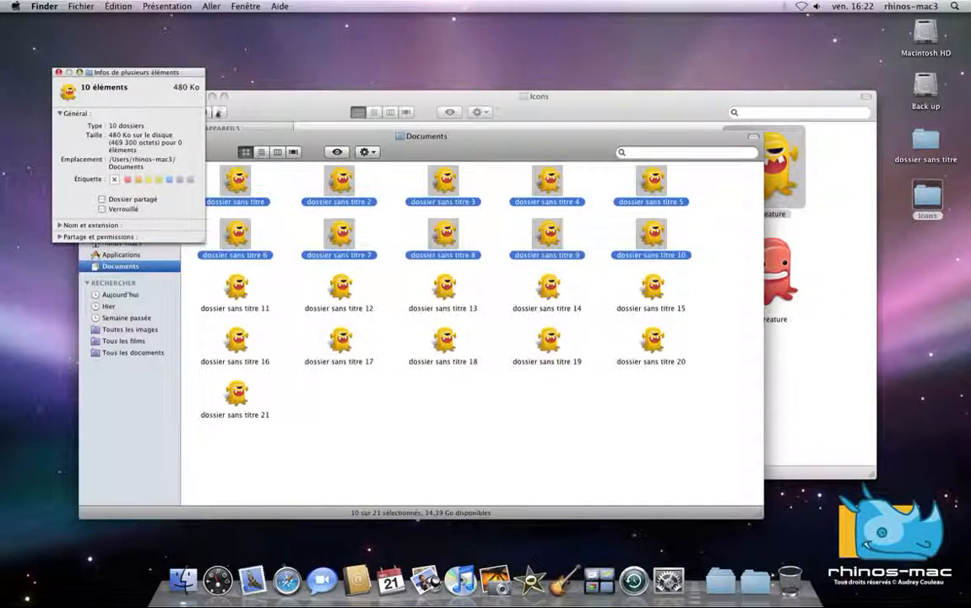
{"action": "left_click", "coordinate": [335, 114]}
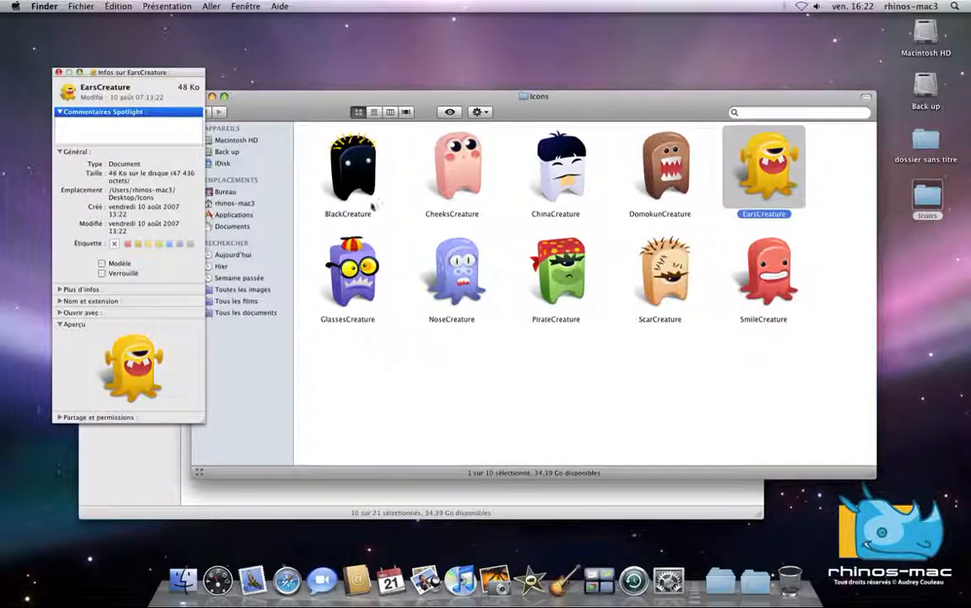
{"action": "left_click", "coordinate": [365, 174]}
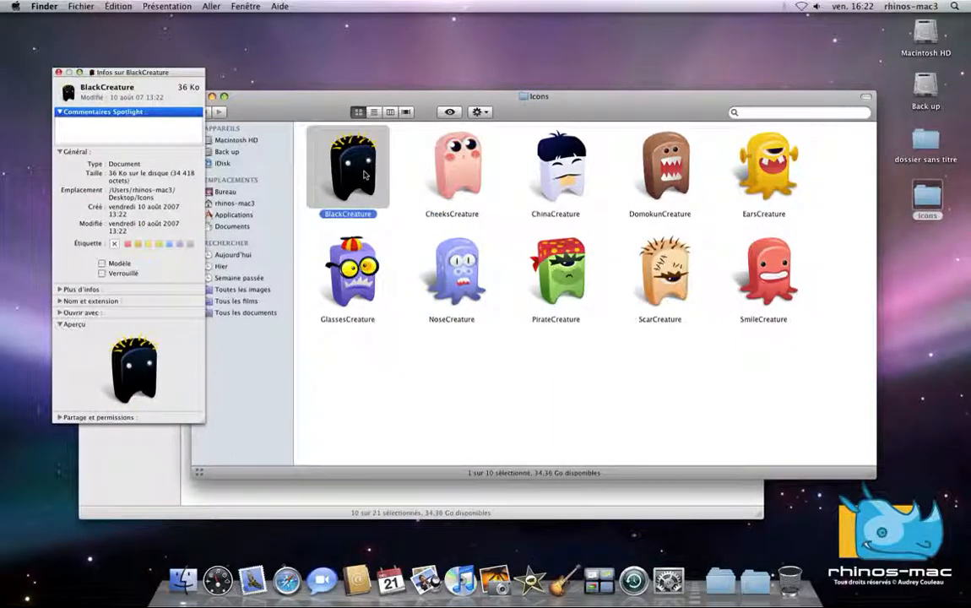
{"action": "key", "text": "super+i"}
{"action": "left_click_drag", "start_coordinate": [173, 75], "coordinate": [311, 31]}
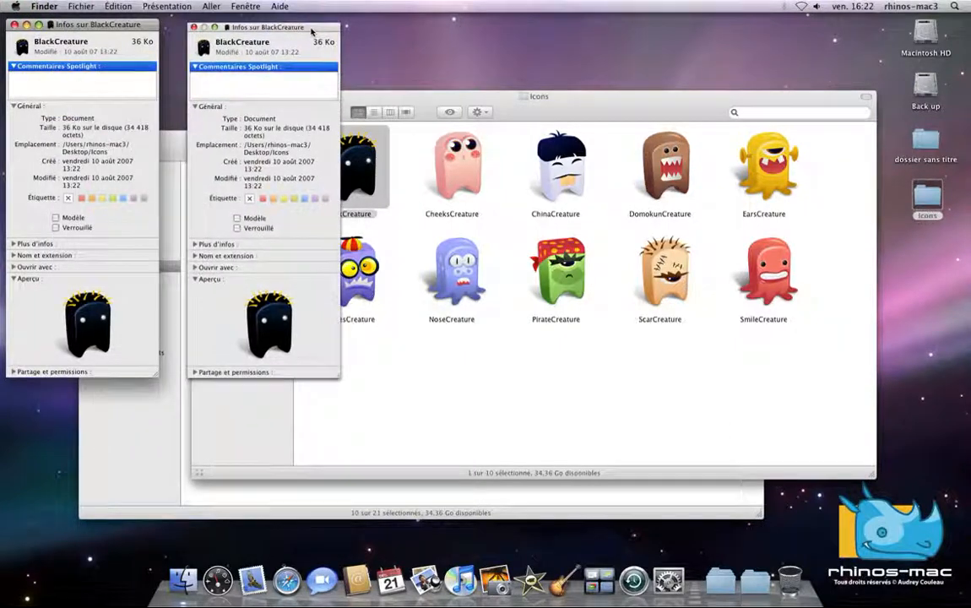
- Copy BlackCreature's icon from its information window and paste it onto the shared icon of the ten selected folders
{"action": "left_click", "coordinate": [23, 50]}
{"action": "key", "text": "super+c"}
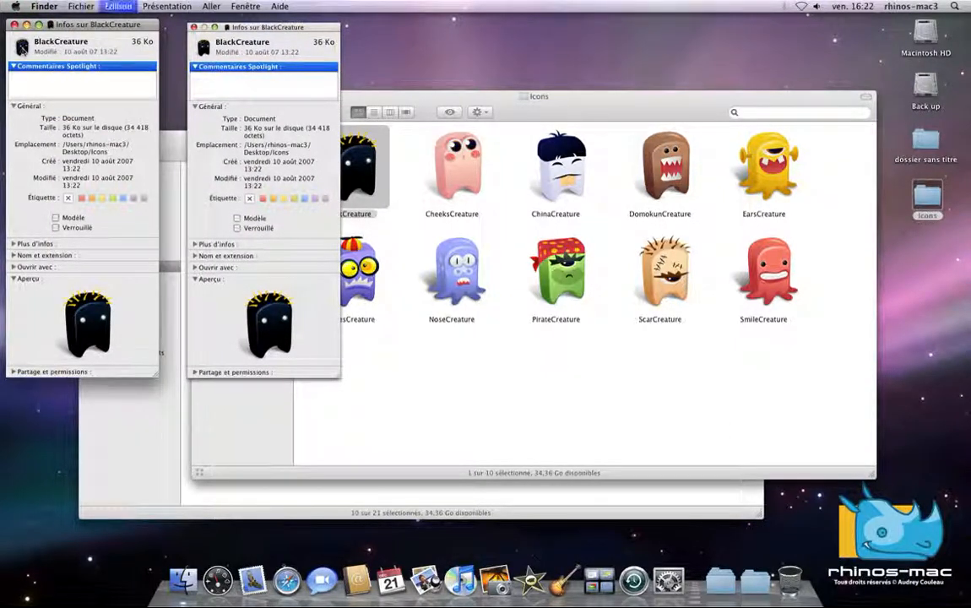
{"action": "left_click", "coordinate": [232, 503]}
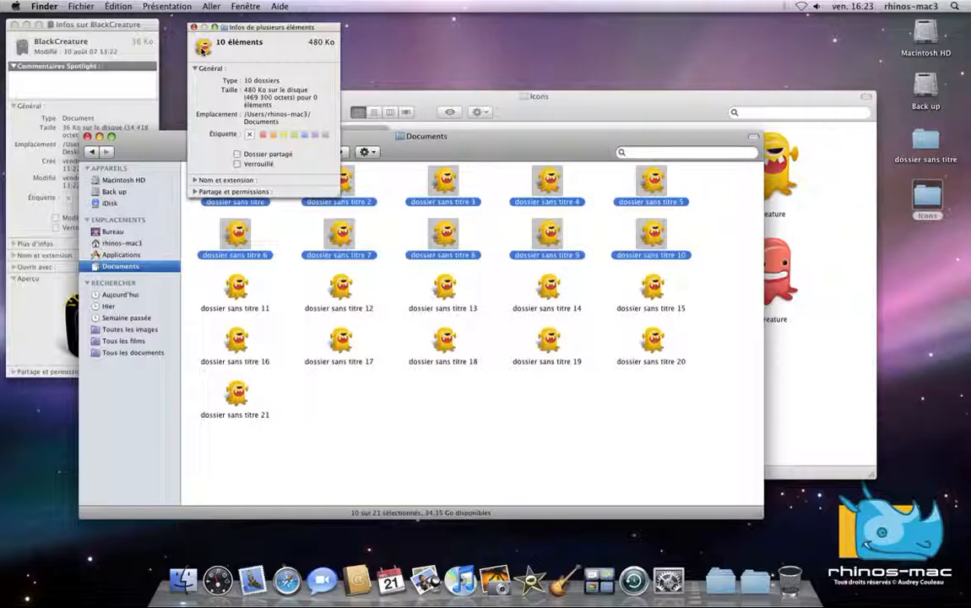
{"action": "key", "text": "super+v"}
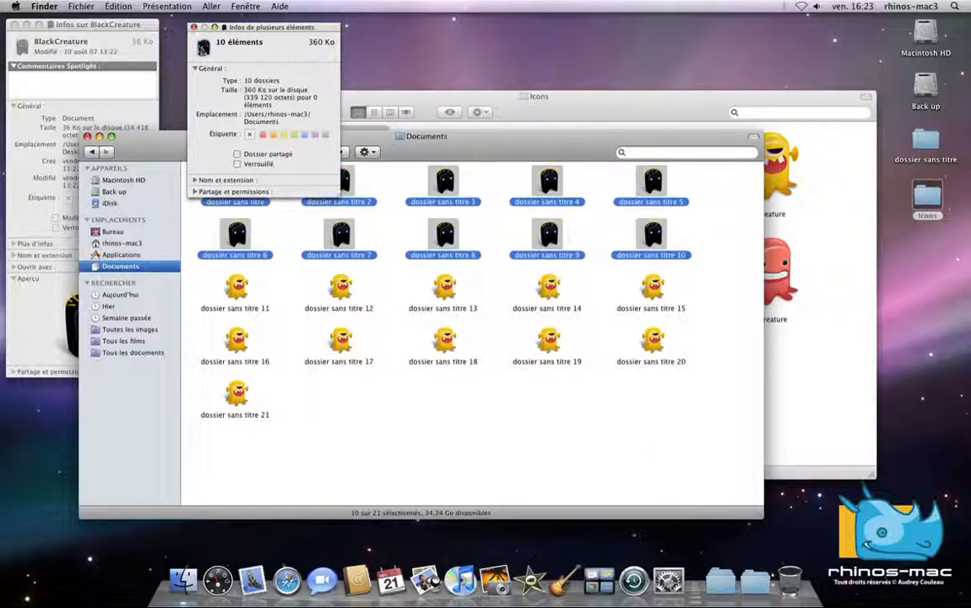
- Close the inspector and BlackCreature's information window, and deselect the folders in Documents
{"action": "key", "text": "super+w"}
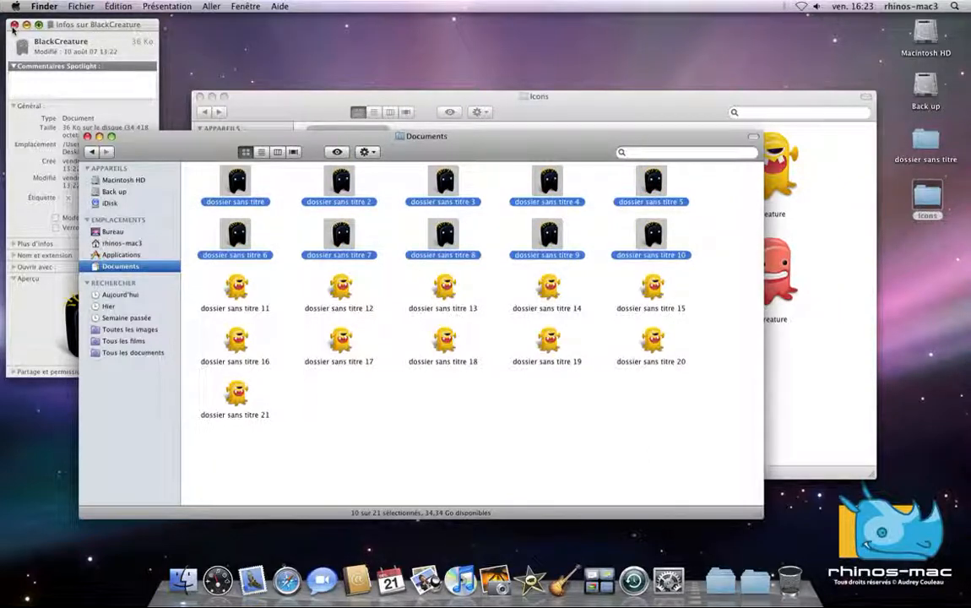
{"action": "left_click", "coordinate": [14, 25]}
{"action": "left_click", "coordinate": [372, 409]}
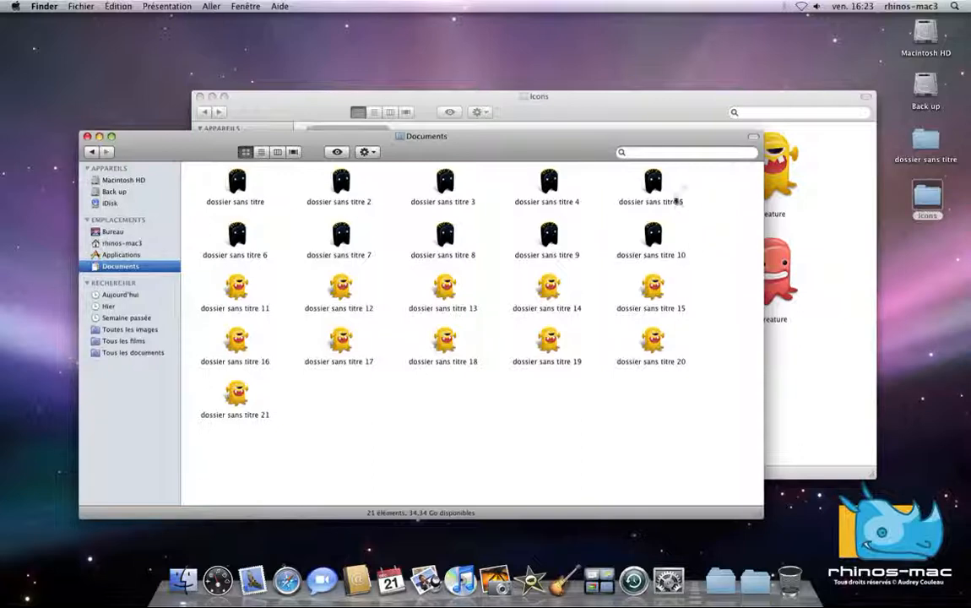
- Open one combined information window for the first eleven folders in Documents, close it and clear the selection
{"action": "left_click_drag", "start_coordinate": [697, 166], "coordinate": [210, 227]}
{"action": "left_click", "coordinate": [228, 291], "text": "super"}
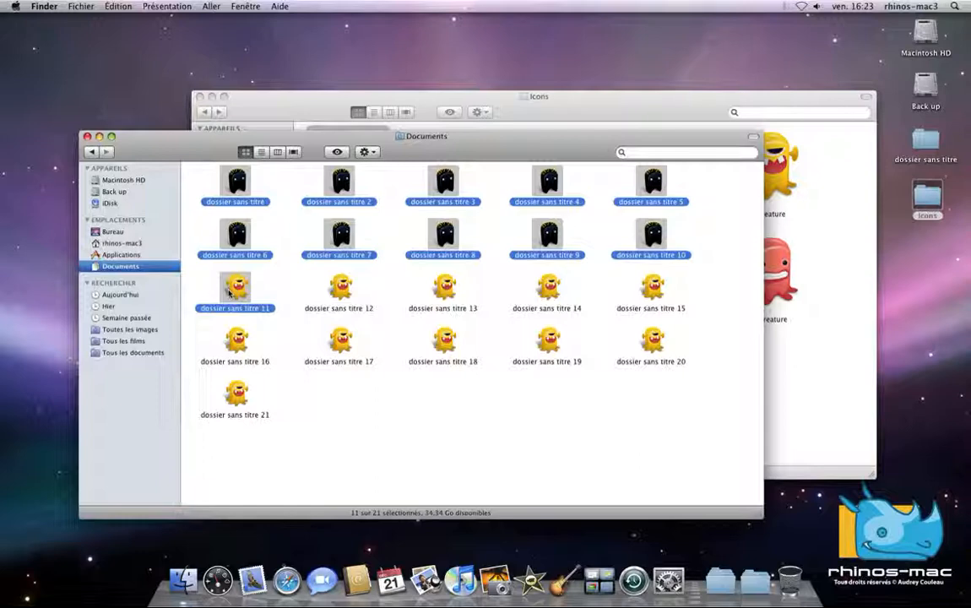
{"action": "key", "text": "super+alt+i"}
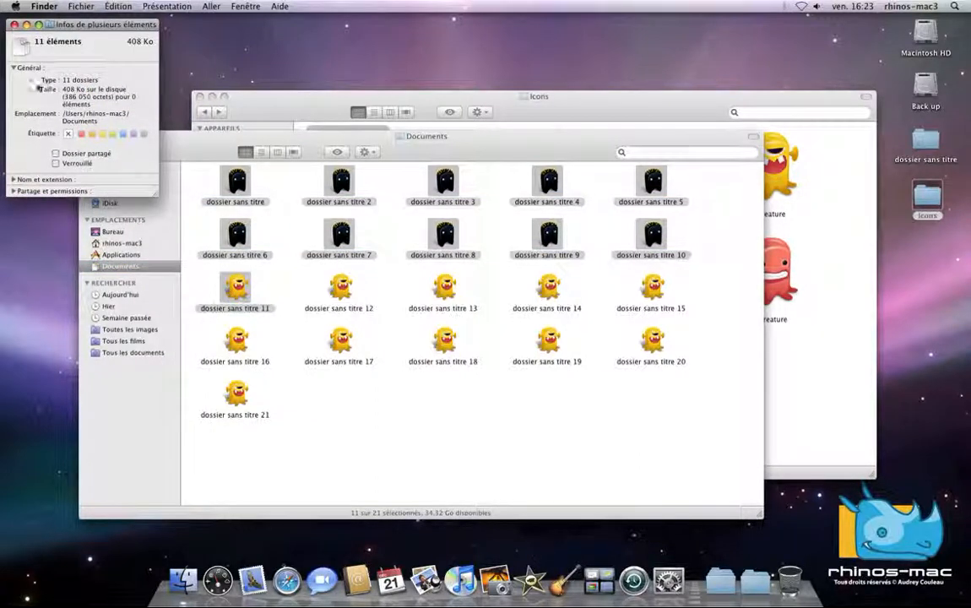
{"action": "left_click", "coordinate": [15, 25]}
{"action": "left_click", "coordinate": [195, 173]}
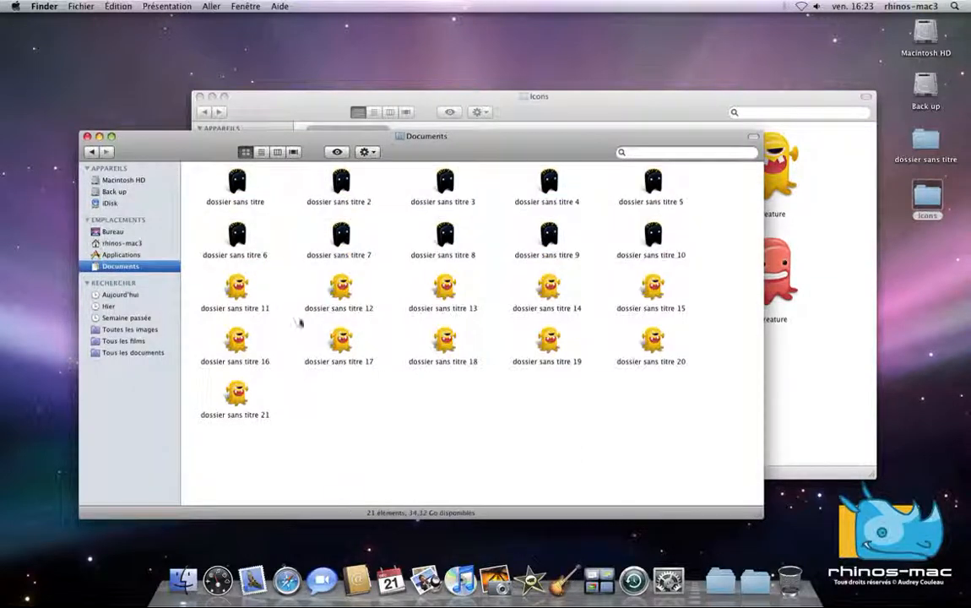
- Reselect the ten BlackCreature folders and open an individual information window for each
{"action": "left_click_drag", "start_coordinate": [195, 172], "coordinate": [653, 241]}
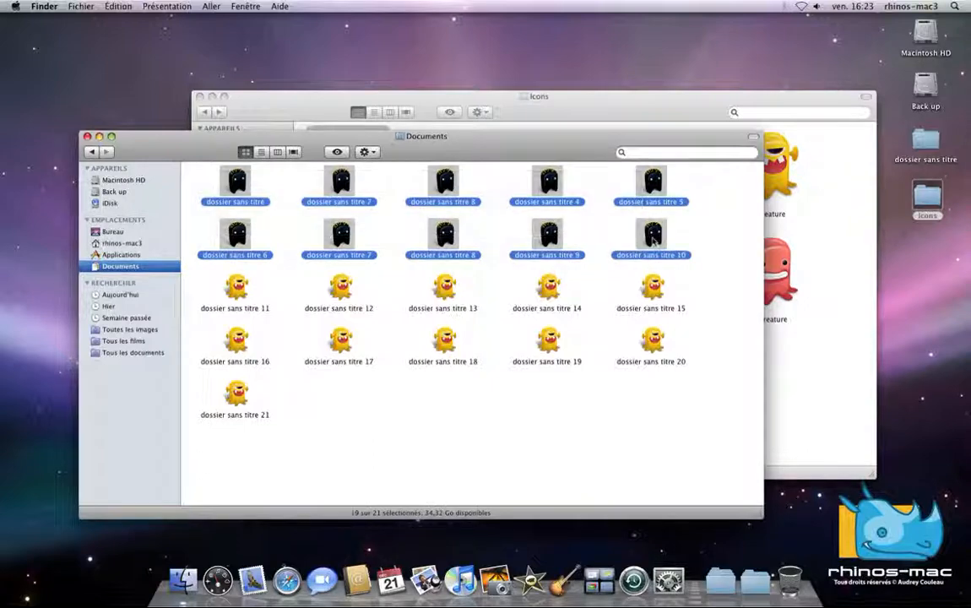
{"action": "key", "text": "super+i"}
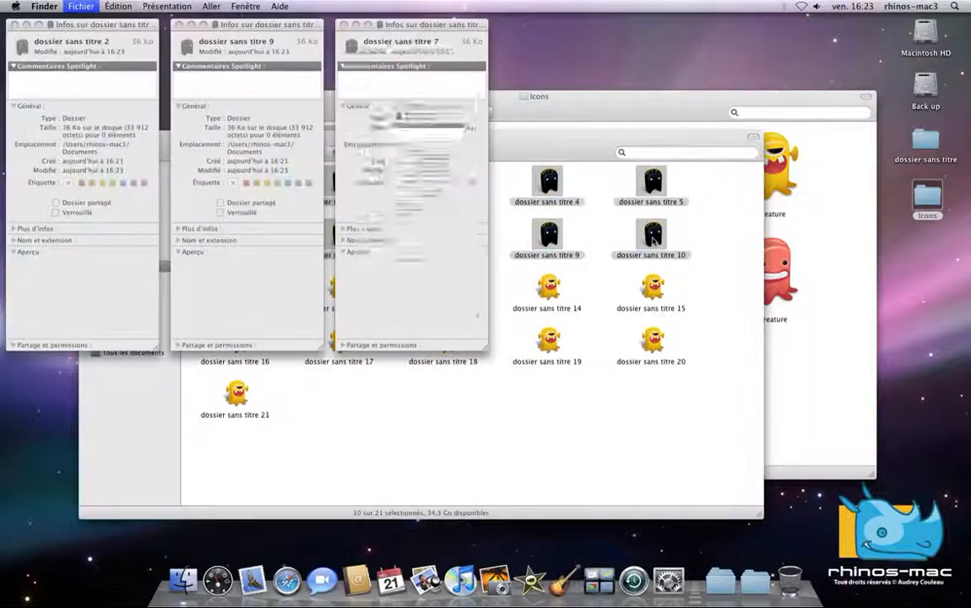
- Close every individual information window of the ten BlackCreature folders
{"action": "key", "text": "super+w"}
{"action": "key", "text": "super+w"}
{"action": "key", "text": "super+w"}
{"action": "key", "text": "super+w"}
{"action": "key", "text": "super+w"}
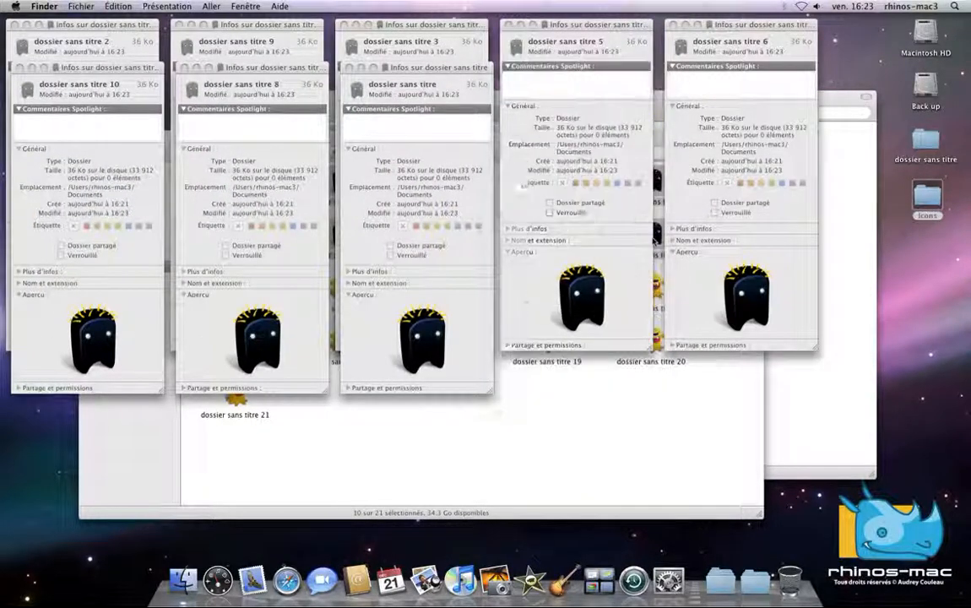
{"action": "key", "text": "super+w"}
{"action": "key", "text": "super+w"}
{"action": "key", "text": "super+w"}
{"action": "key", "text": "super+w"}
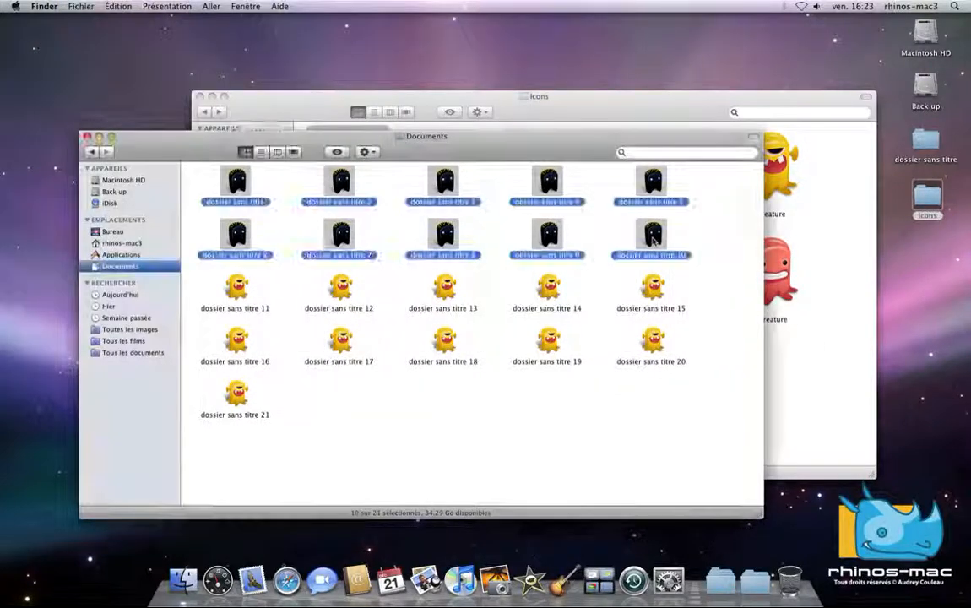
- Open the shared inspector for the ten selected folders, close it and deselect them
{"action": "key", "text": "alt"}
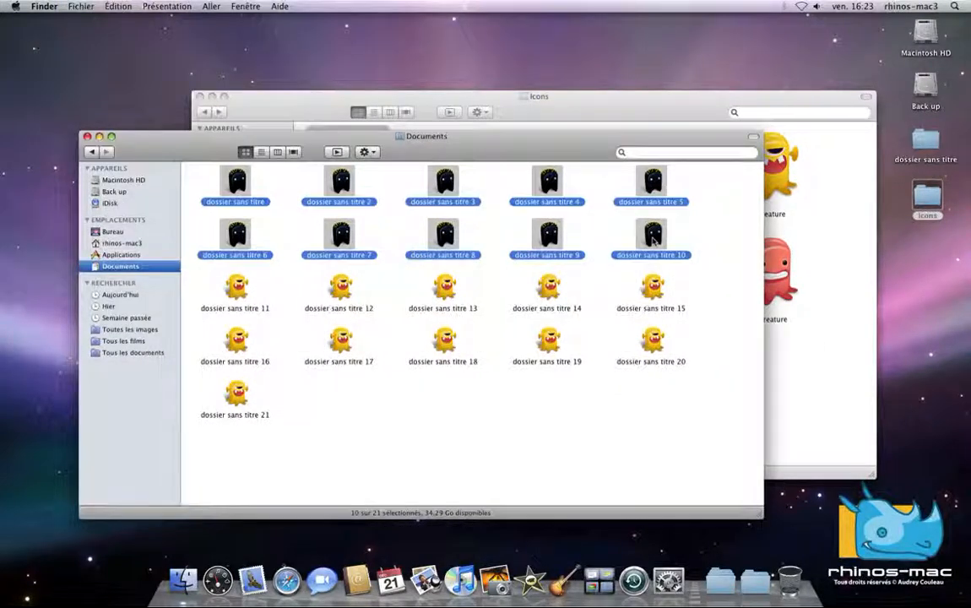
{"action": "key", "text": "super+alt+i"}
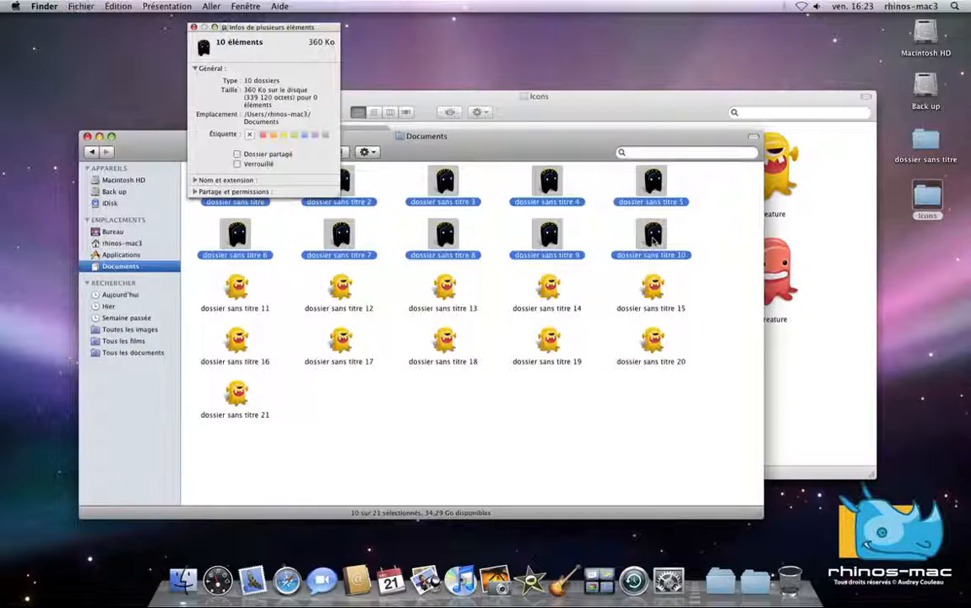
{"action": "left_click", "coordinate": [193, 29]}
{"action": "left_click", "coordinate": [194, 176]}
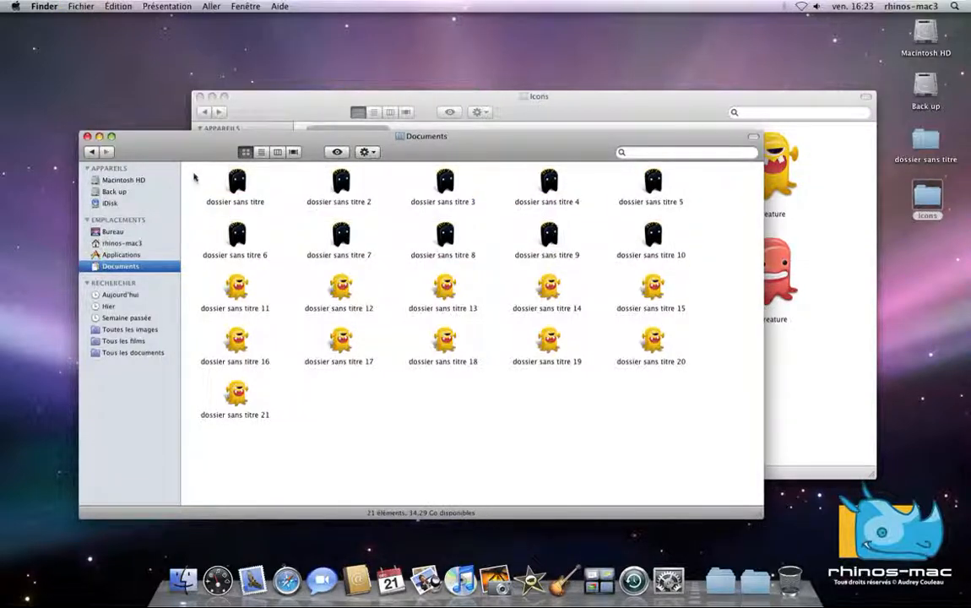
- Open one combined information window for all 21 folders in Documents and another for SmileCreature from the Icons folder
{"action": "left_click_drag", "start_coordinate": [175, 157], "coordinate": [667, 458]}
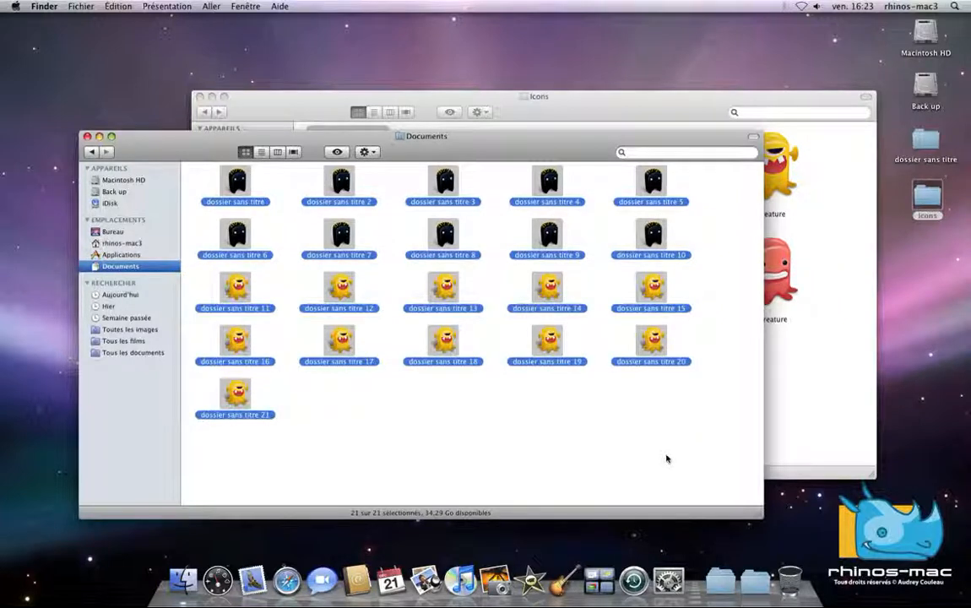
{"action": "key", "text": "super+i"}
{"action": "left_click", "coordinate": [798, 384]}
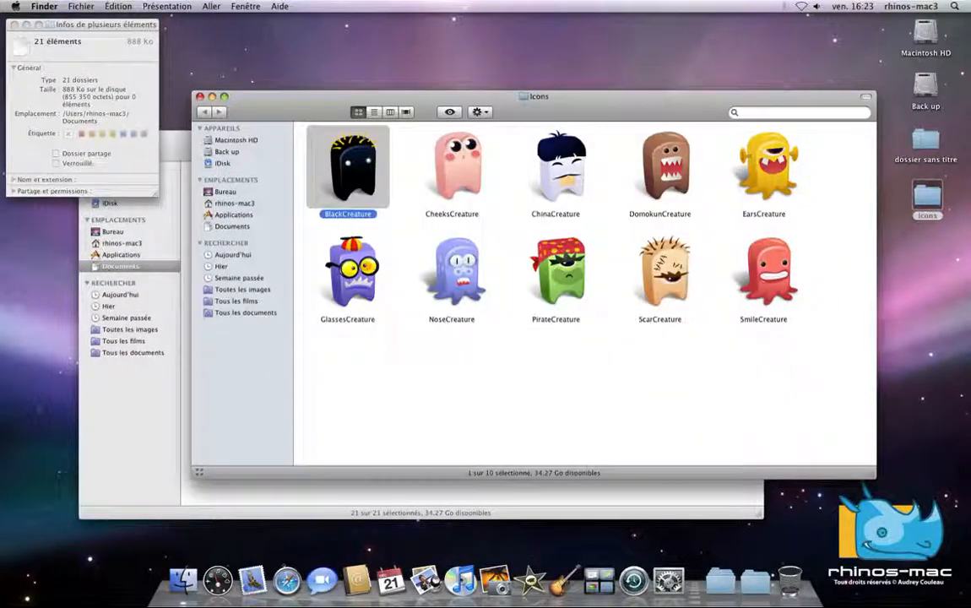
{"action": "left_click", "coordinate": [724, 279]}
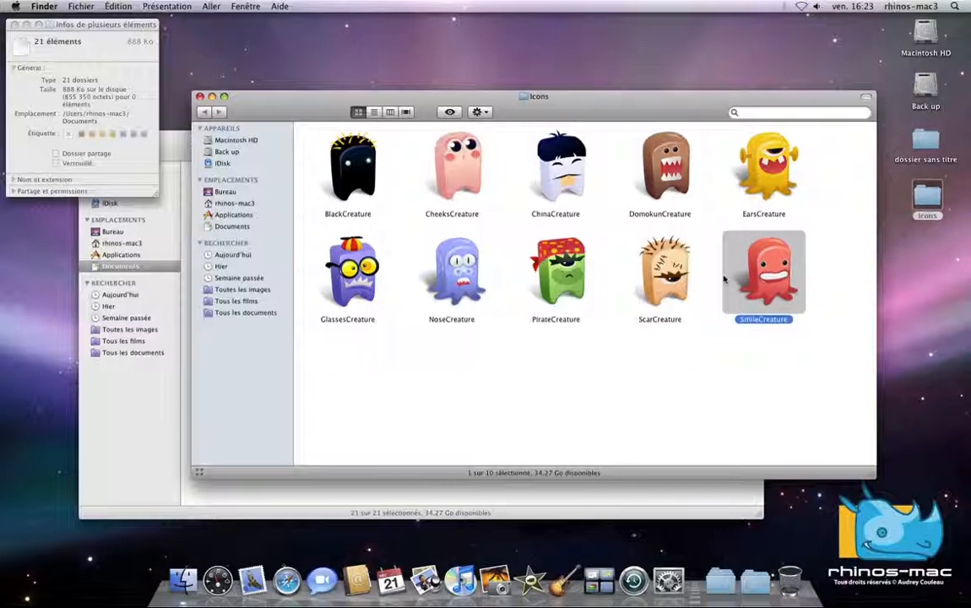
{"action": "key", "text": "super+i"}
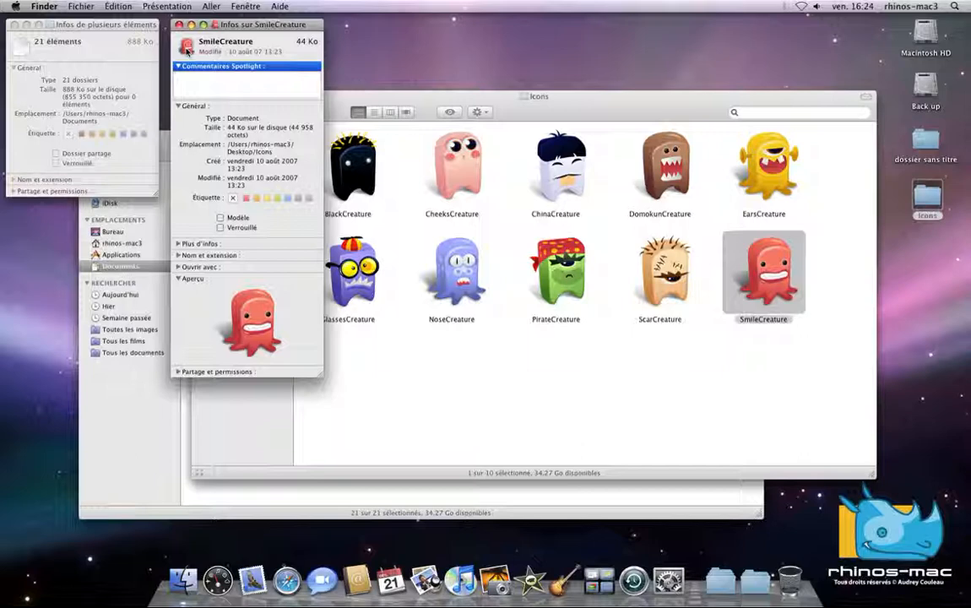
- Replace the shared icon of the 21 folders with SmileCreature's icon, then close both information windows and return to Documents
{"action": "left_click", "coordinate": [27, 49]}
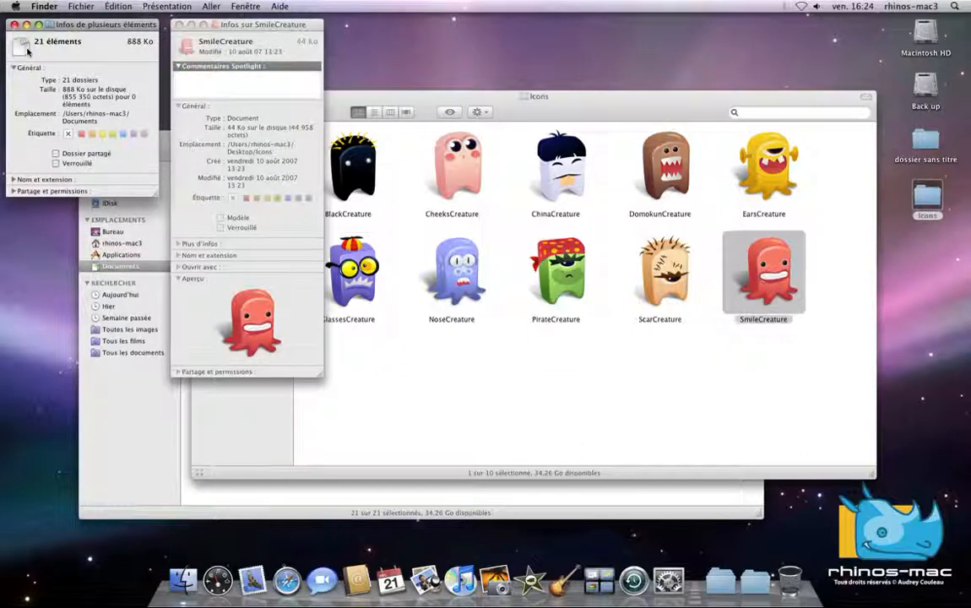
{"action": "key", "text": "super+v"}
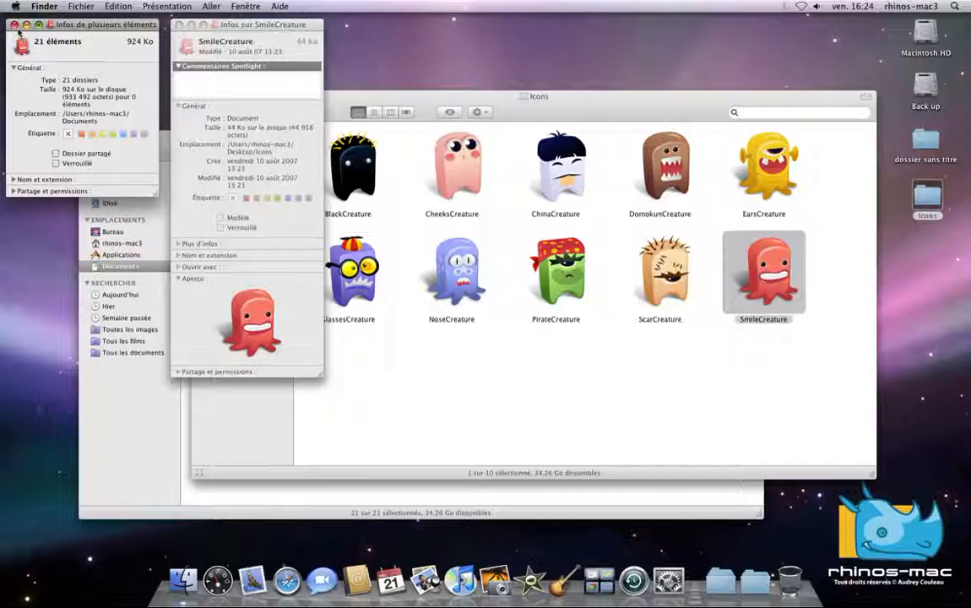
{"action": "left_click", "coordinate": [15, 25]}
{"action": "left_click", "coordinate": [180, 25]}
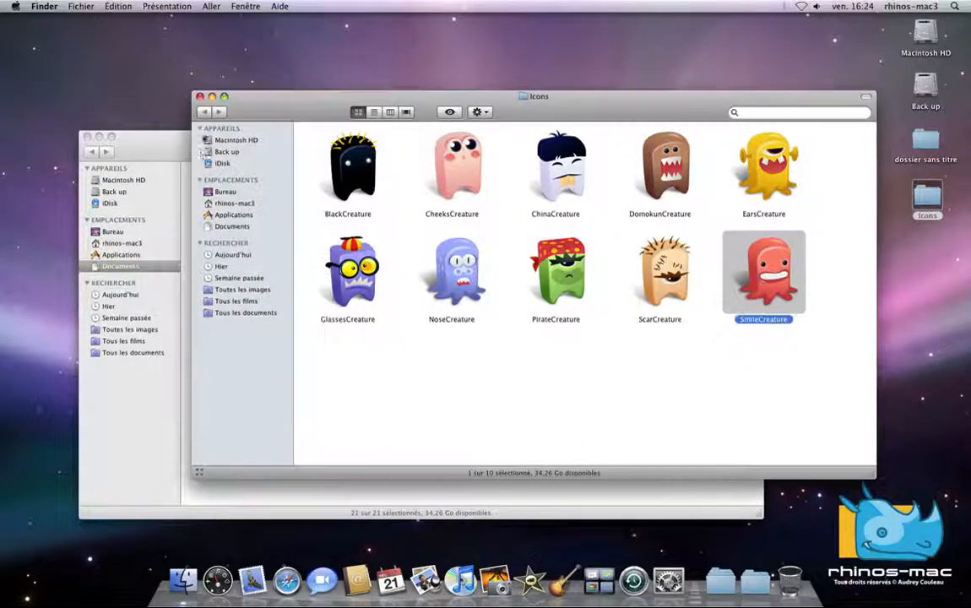
{"action": "left_click", "coordinate": [167, 157]}
{"action": "left_click", "coordinate": [395, 448]}
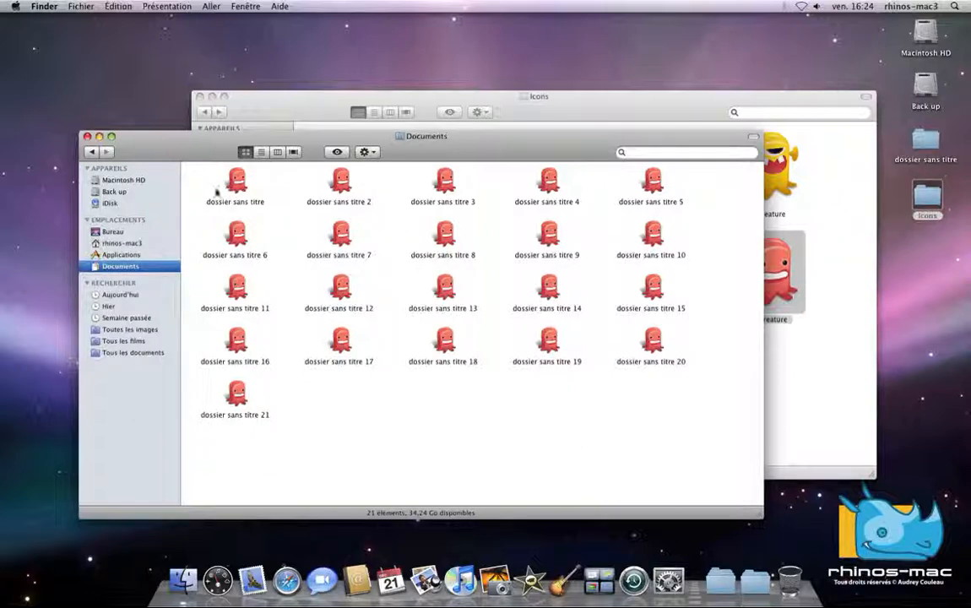
- Restore the default folder icon for all 21 folders by deleting their shared custom icon, and close the combined information window
{"action": "left_click_drag", "start_coordinate": [186, 165], "coordinate": [680, 426]}
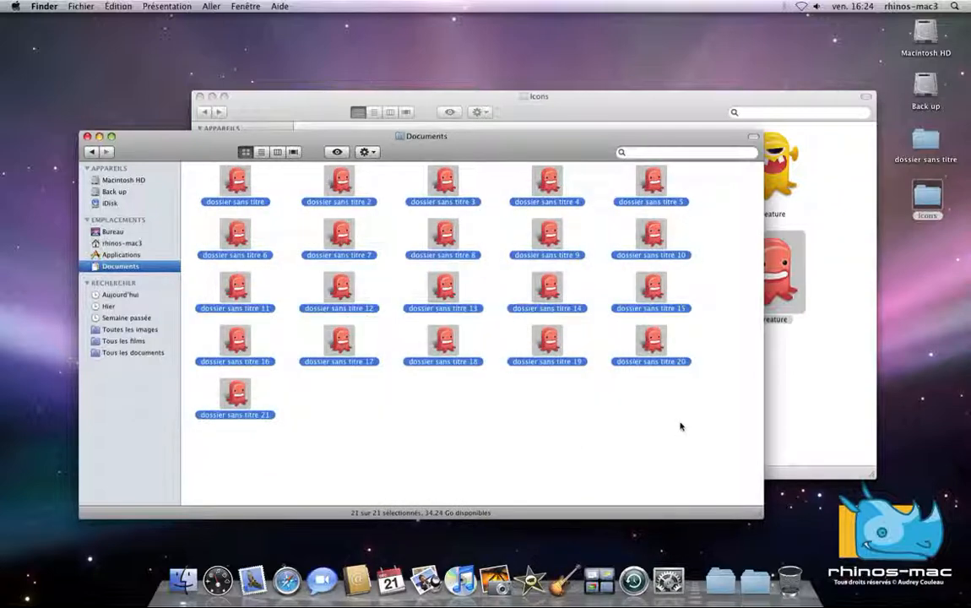
{"action": "key", "text": "ctrl+super+i"}
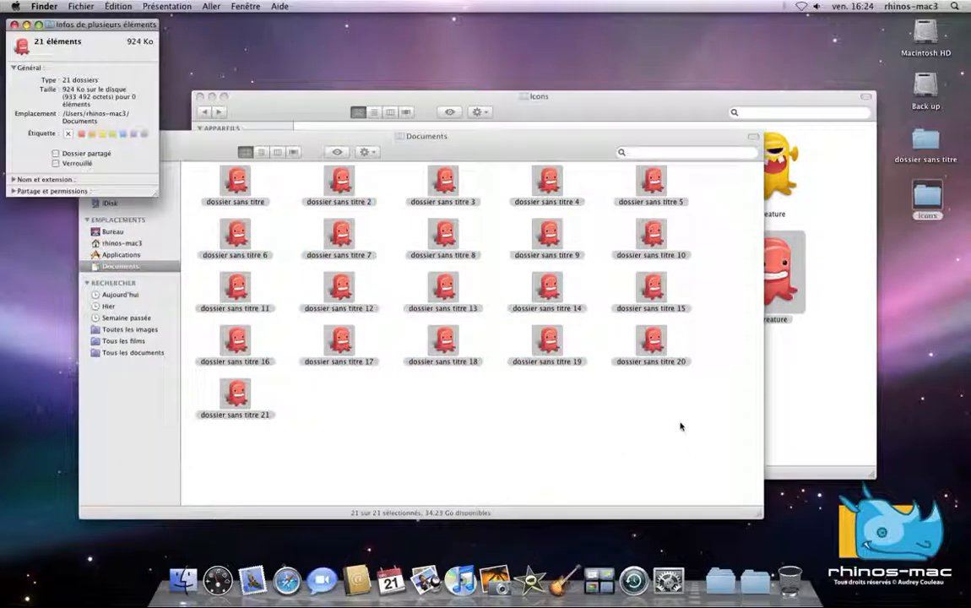
{"action": "left_click", "coordinate": [24, 49]}
{"action": "key", "text": "BackSpace"}
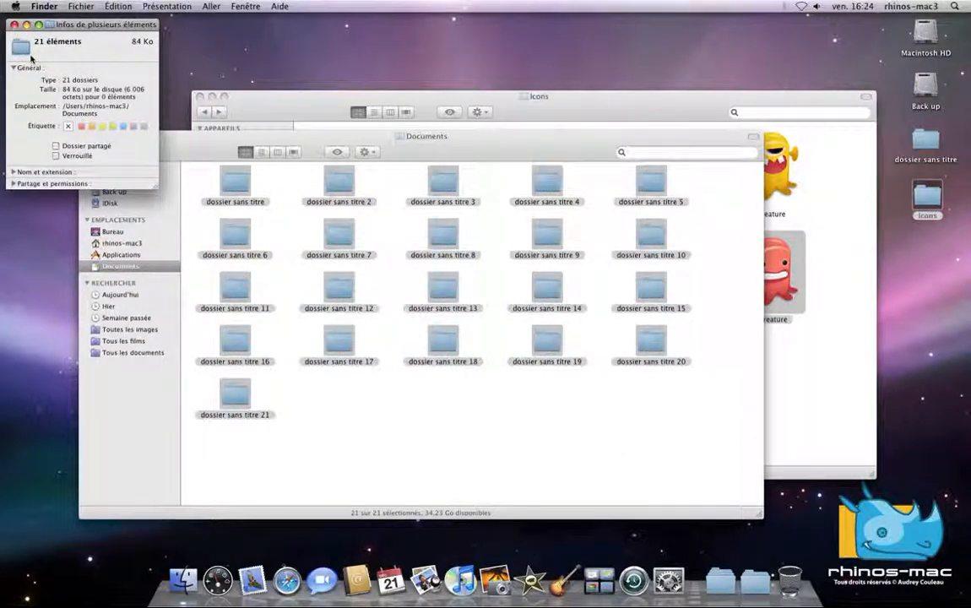
{"action": "left_click", "coordinate": [13, 25]}
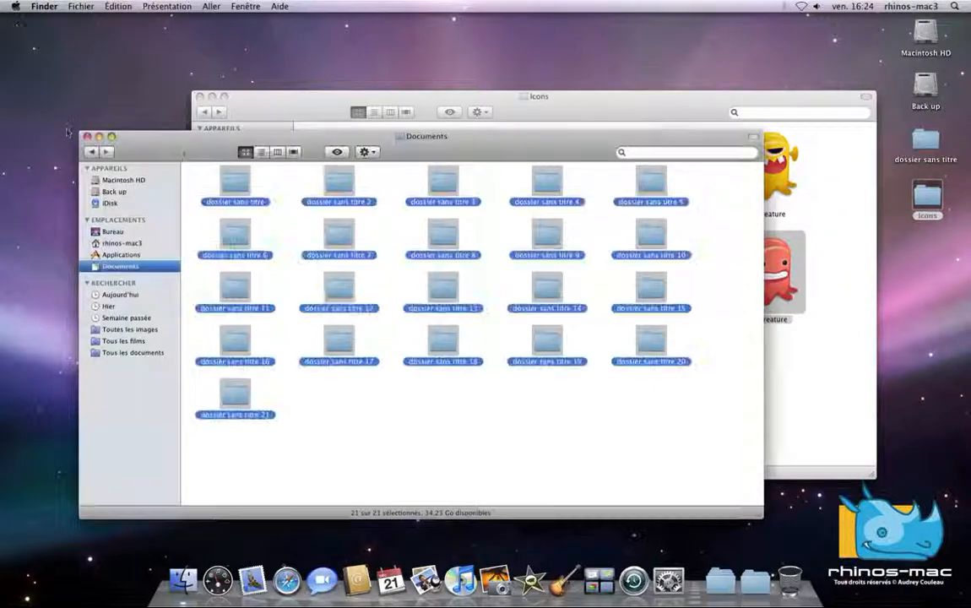
- Close the Documents window and move the Icons window slightly to the left on the desktop
{"action": "left_click", "coordinate": [86, 136]}
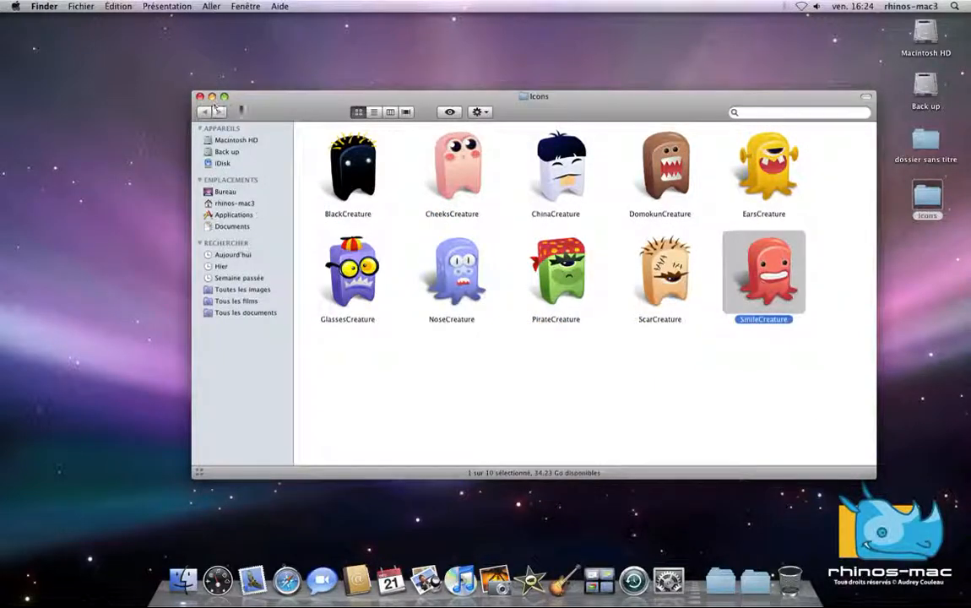
{"action": "left_click_drag", "start_coordinate": [214, 110], "coordinate": [153, 109]}
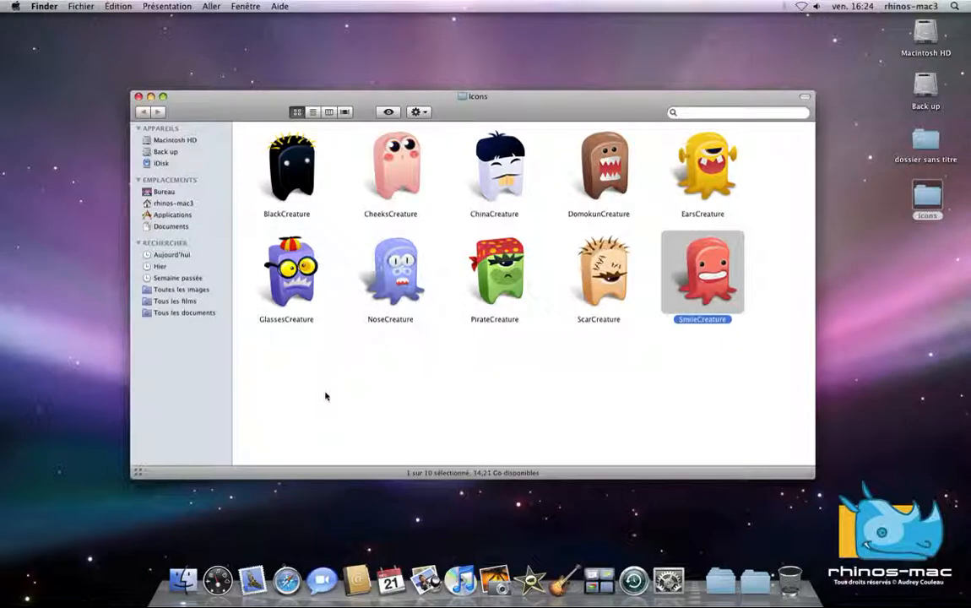